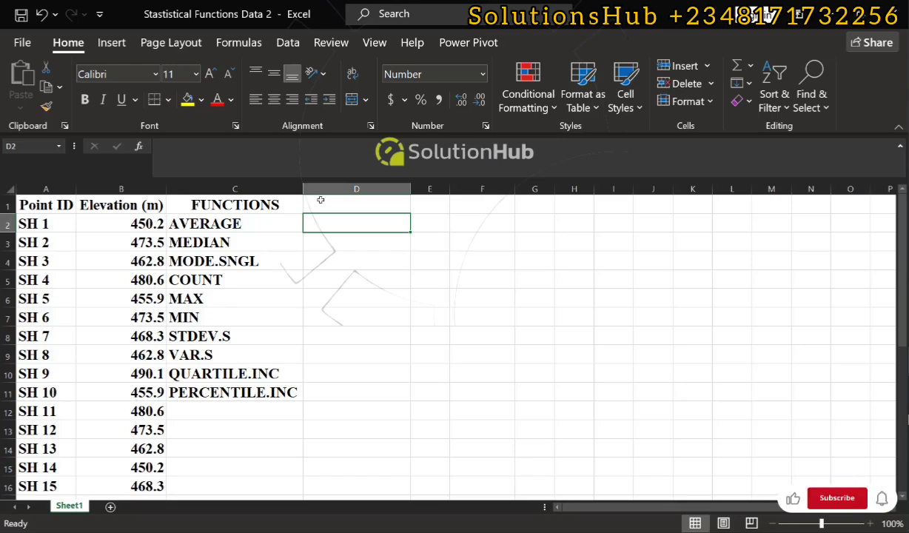
Step: Calculate the average of the elevations in B2:B31 in cell D2 with the AVERAGE function
click(336, 237)
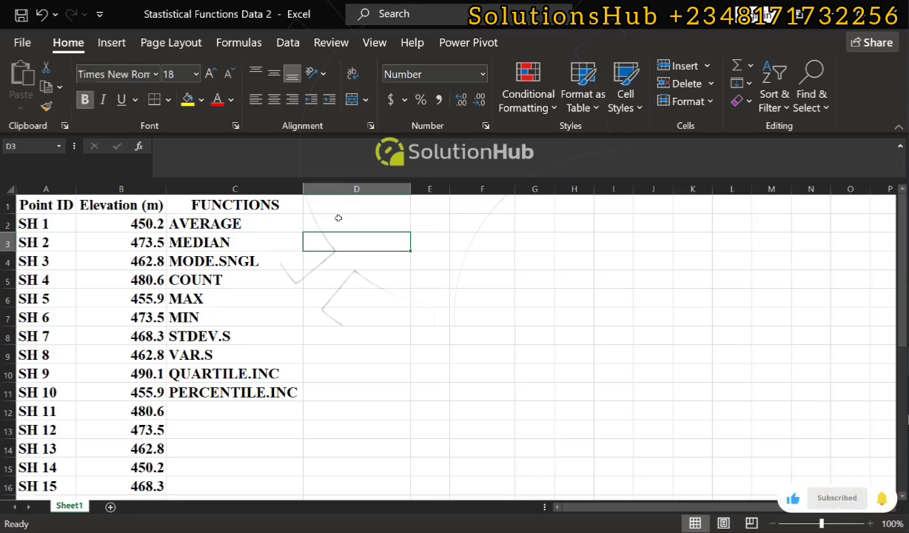
click(338, 220)
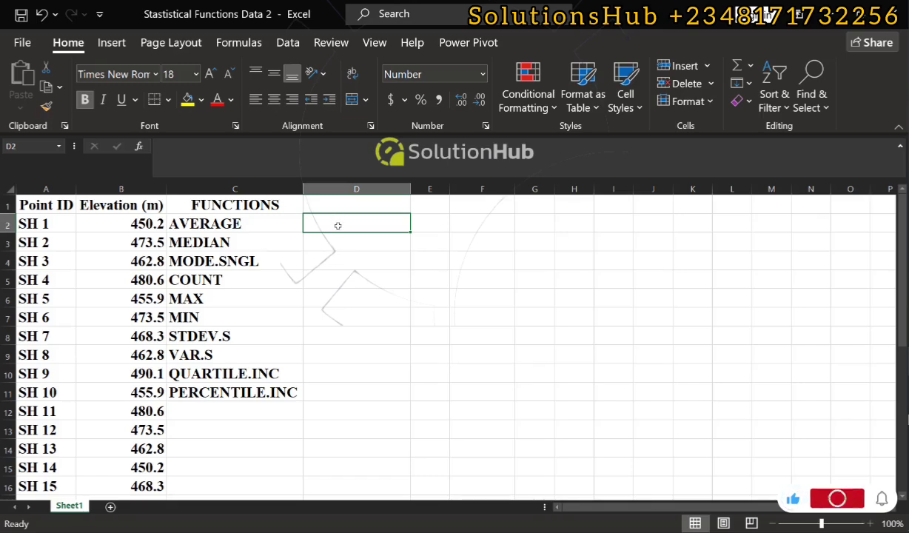
text(=)
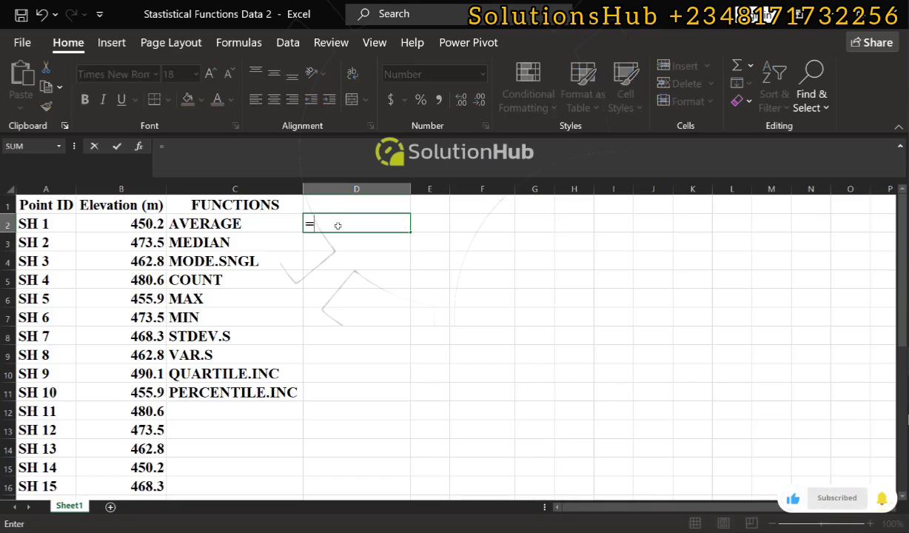
text(ave)
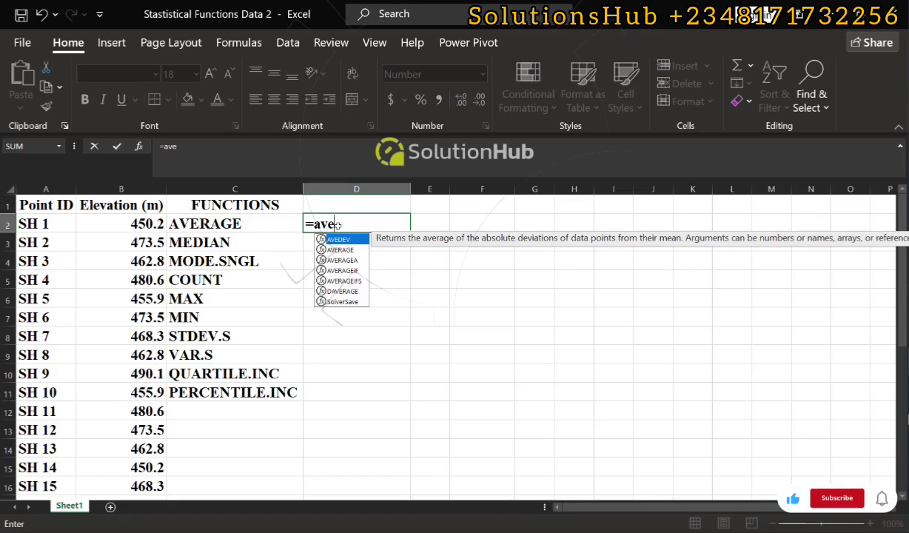
text(r)
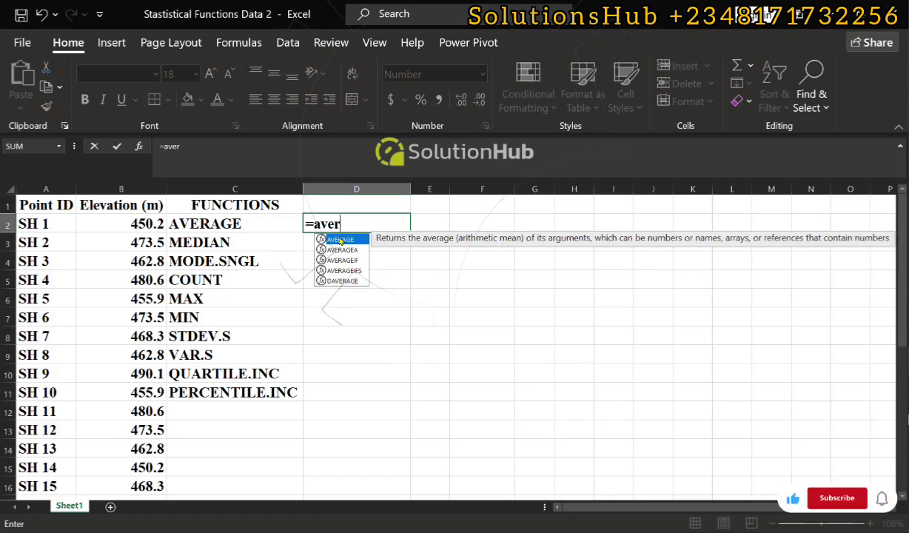
double_click(340, 240)
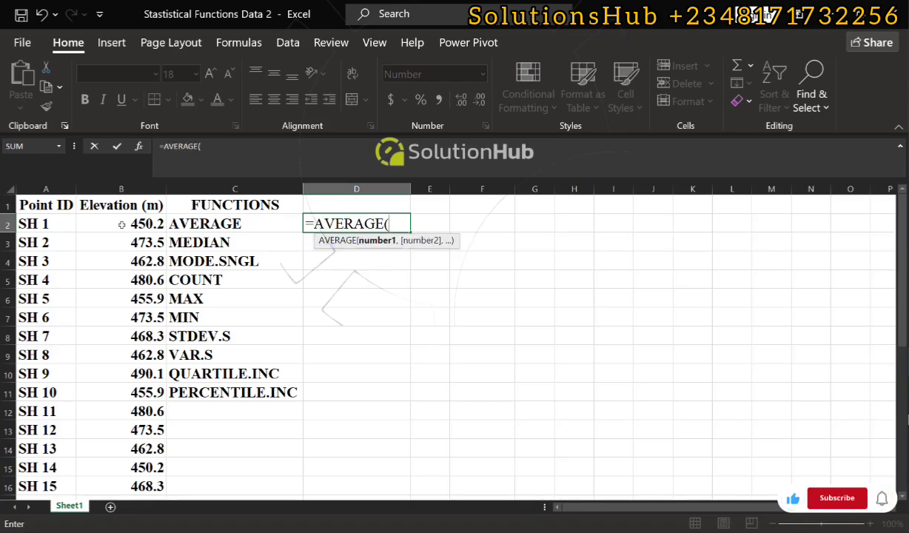
drag(120, 222, 126, 463)
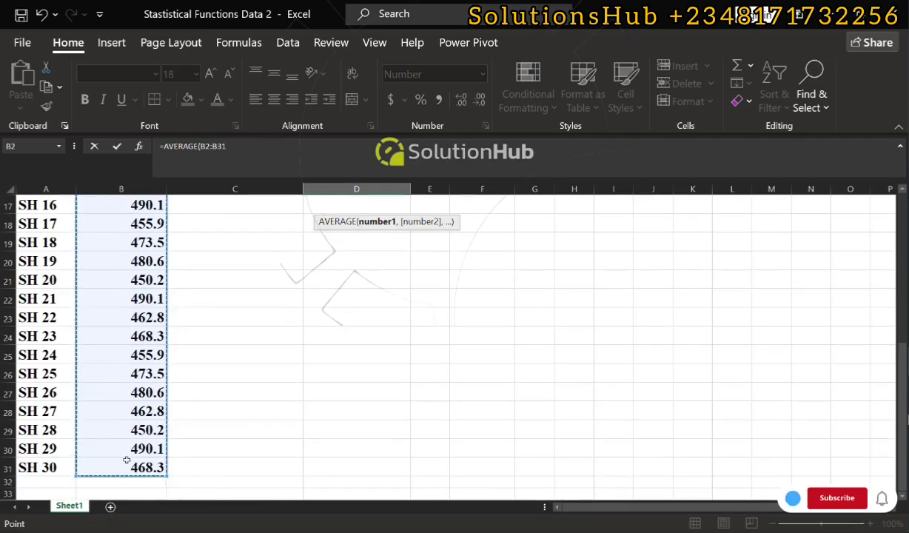
scroll(337, 367, up, 5)
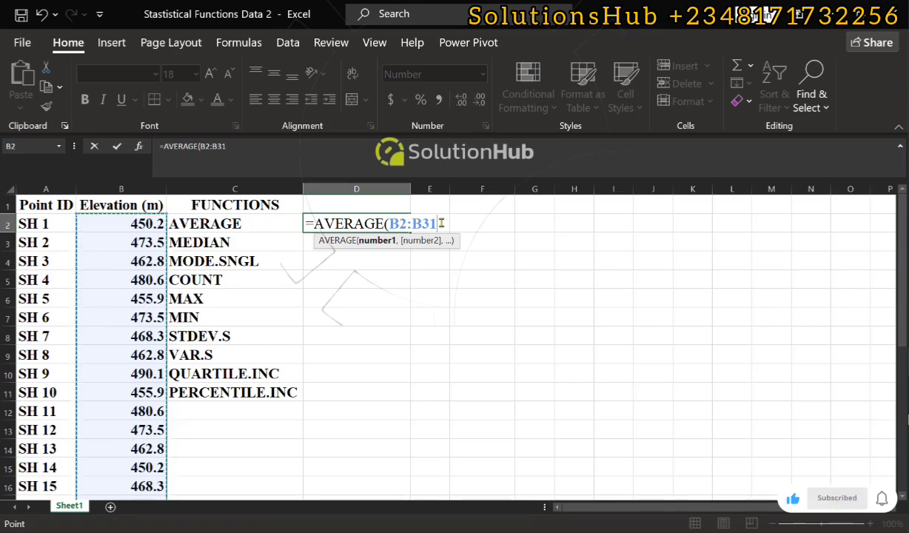
key(Return)
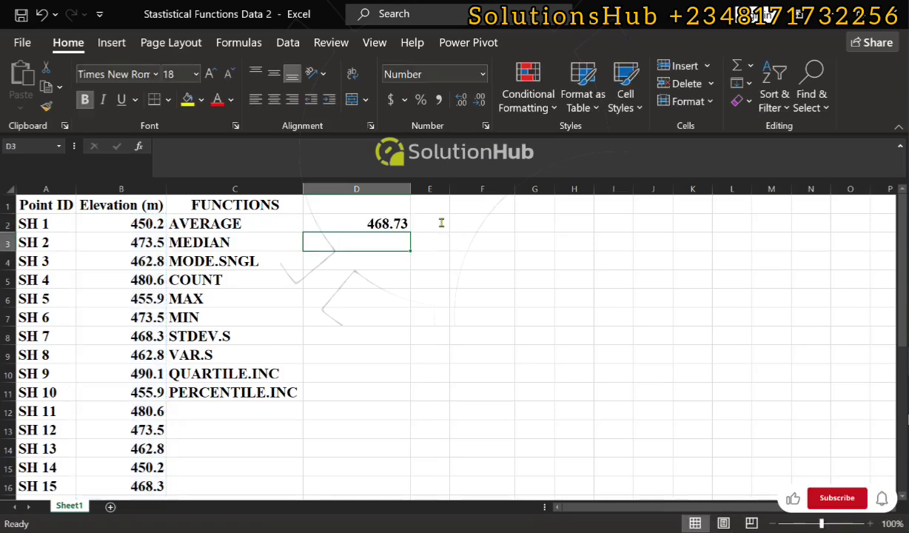
click(365, 218)
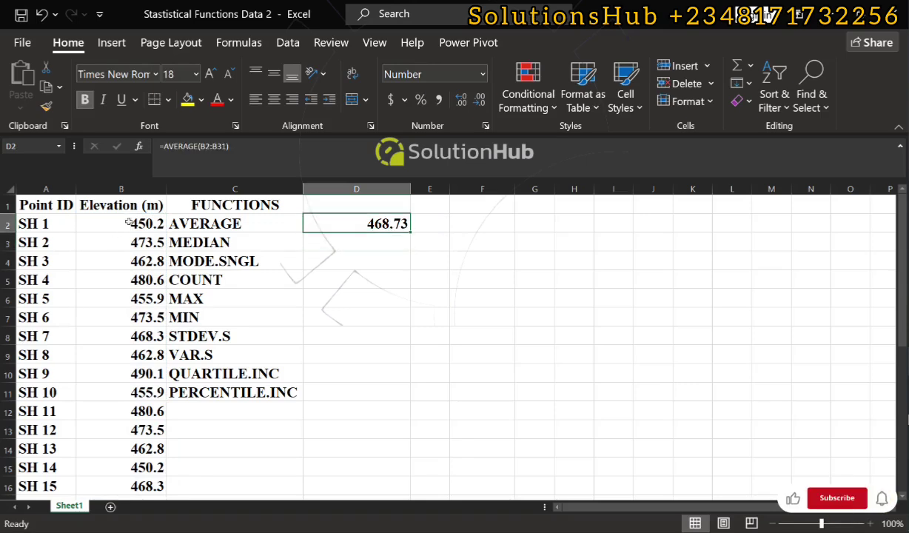
Step: Calculate the median of the elevations in B2:B31 in cell D3 with the MEDIAN function
click(339, 245)
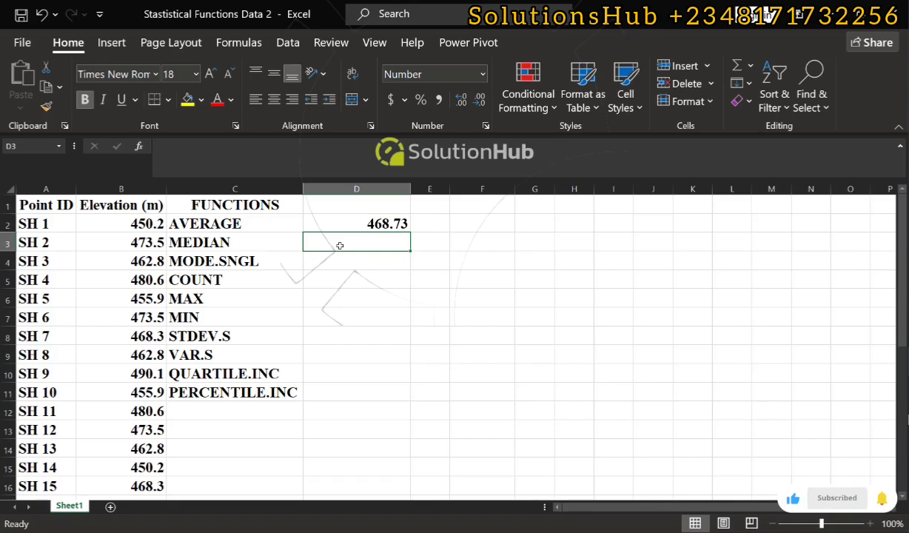
text(=)
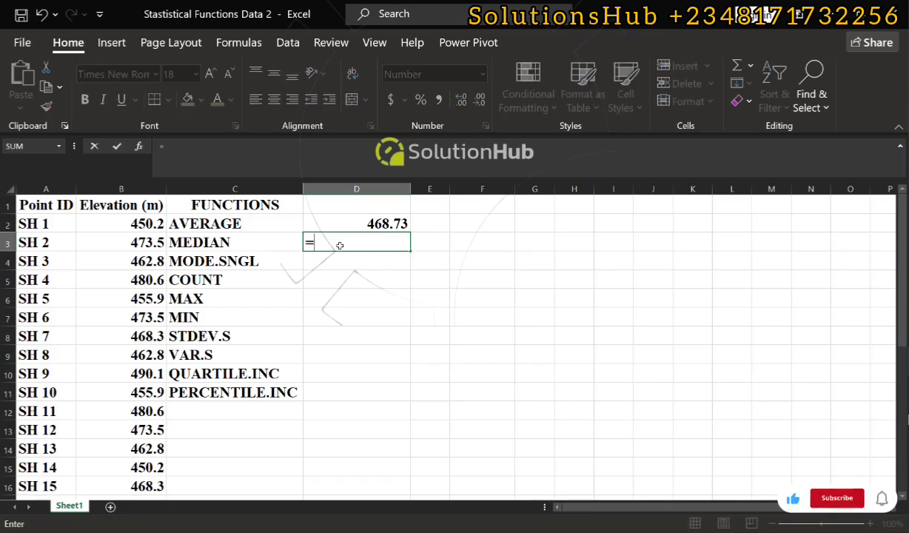
text(medi)
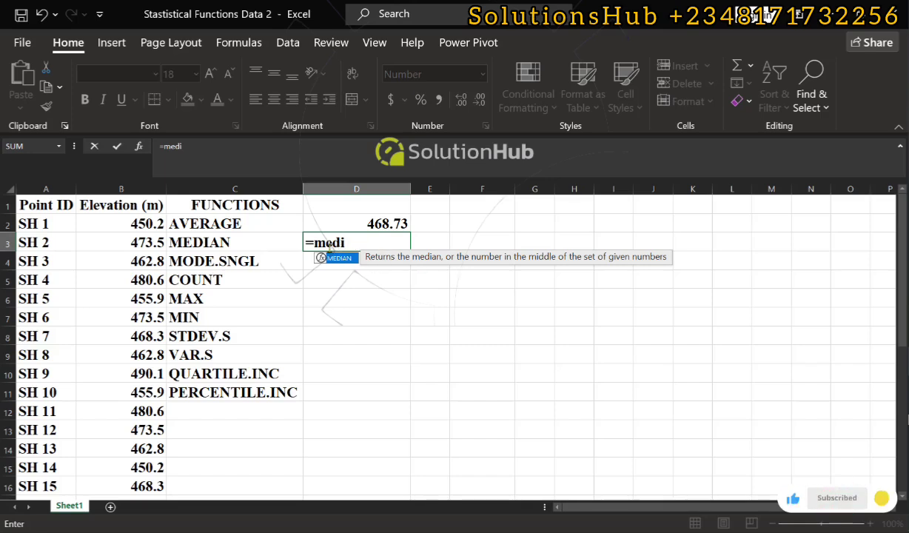
double_click(328, 256)
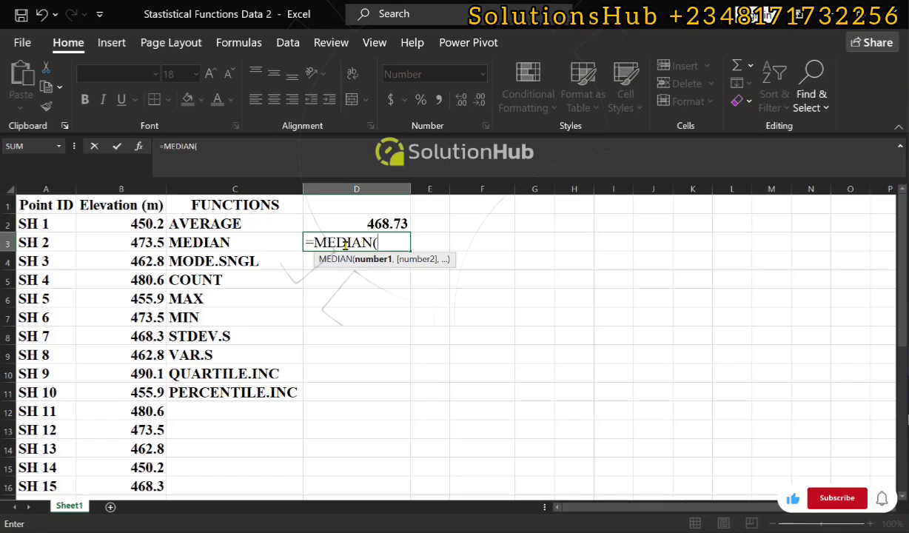
text(b2)
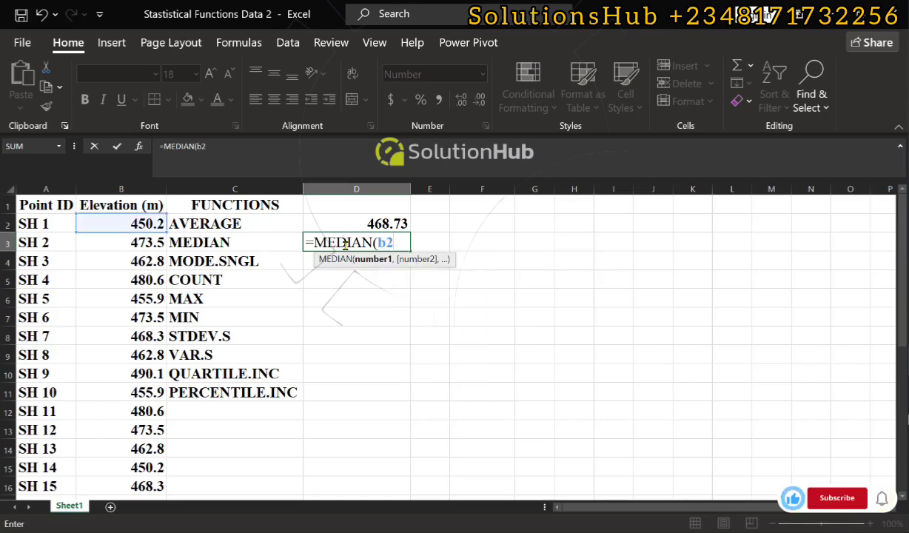
text(:)
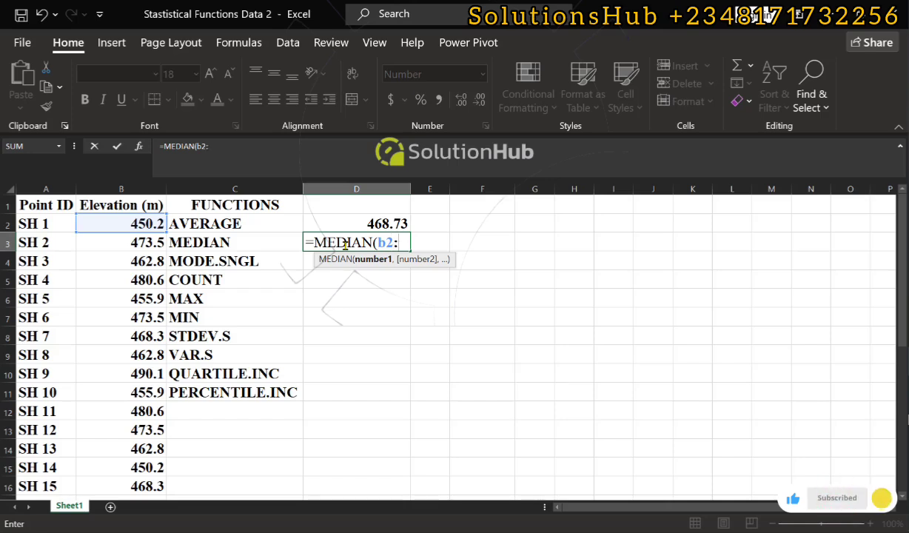
text(b31)
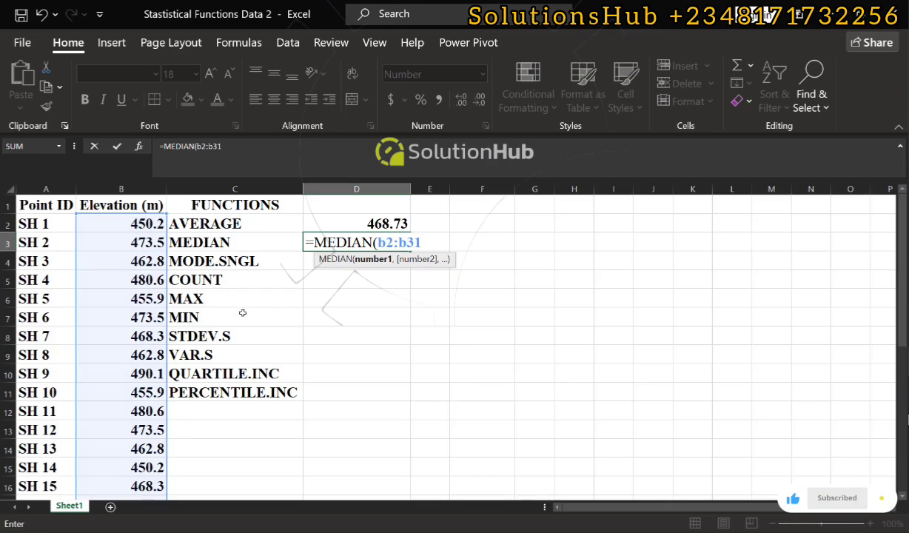
scroll(98, 351, down, 7)
scroll(98, 351, up, 7)
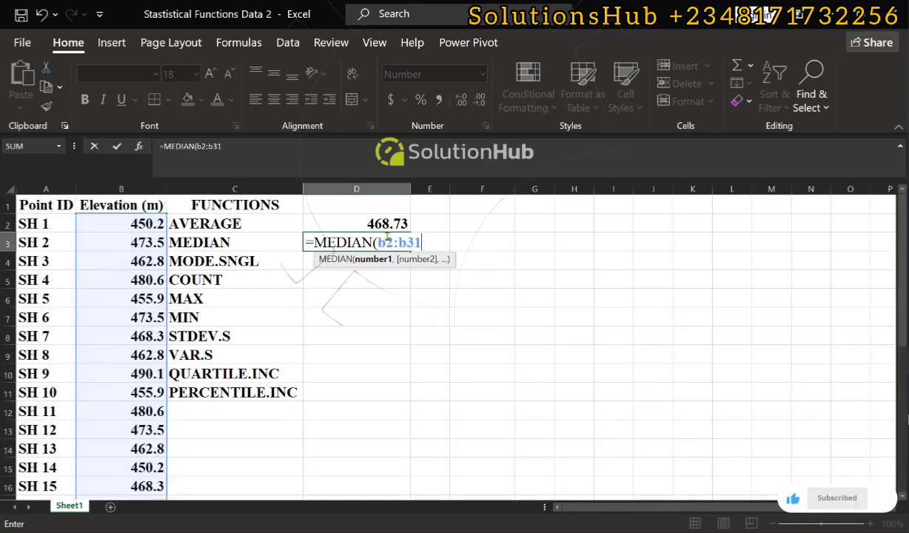
key(Return)
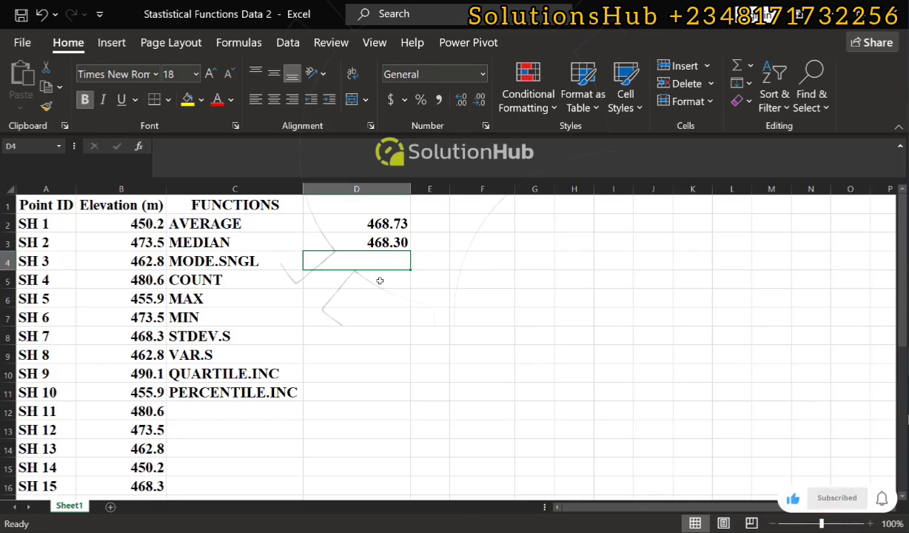
Step: Find the most frequent elevation in B2:B31 in cell D4 with the MODE.SNGL function
text(=mode)
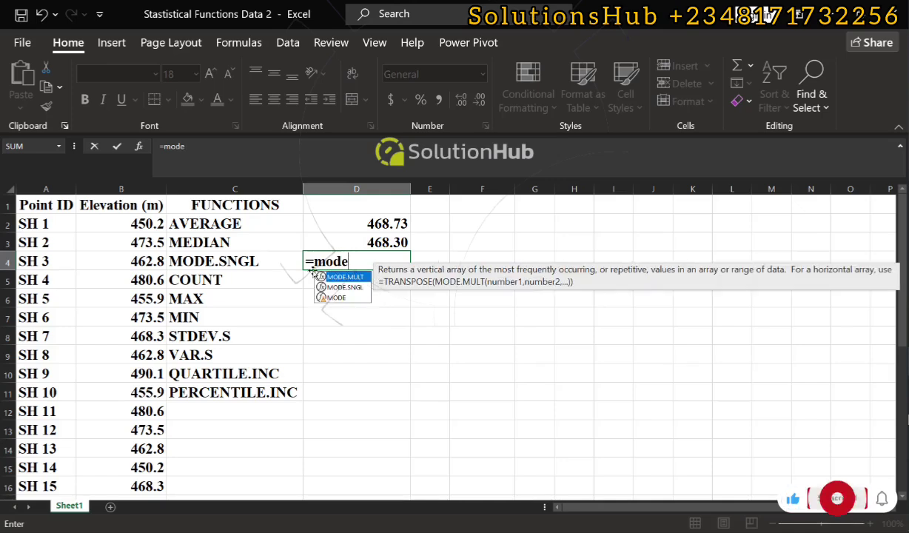
click(341, 288)
double_click(340, 290)
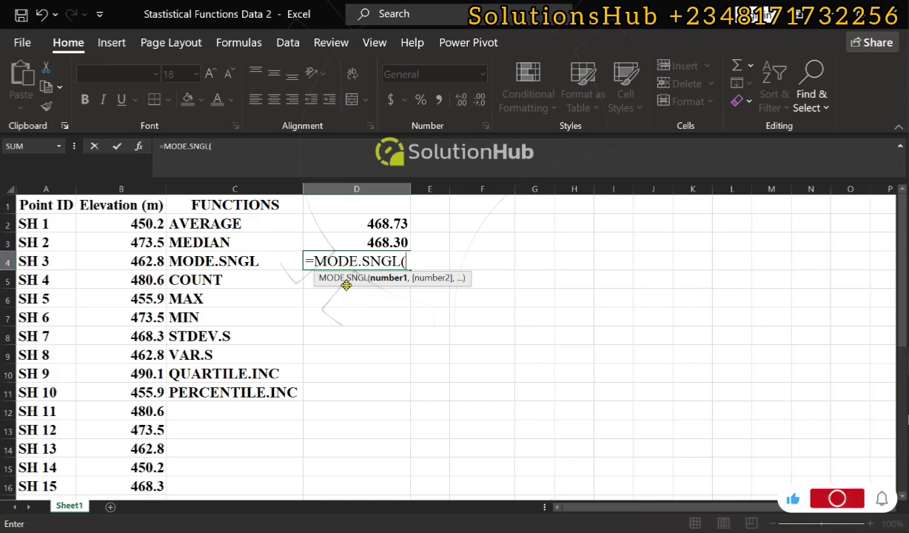
text(b2)
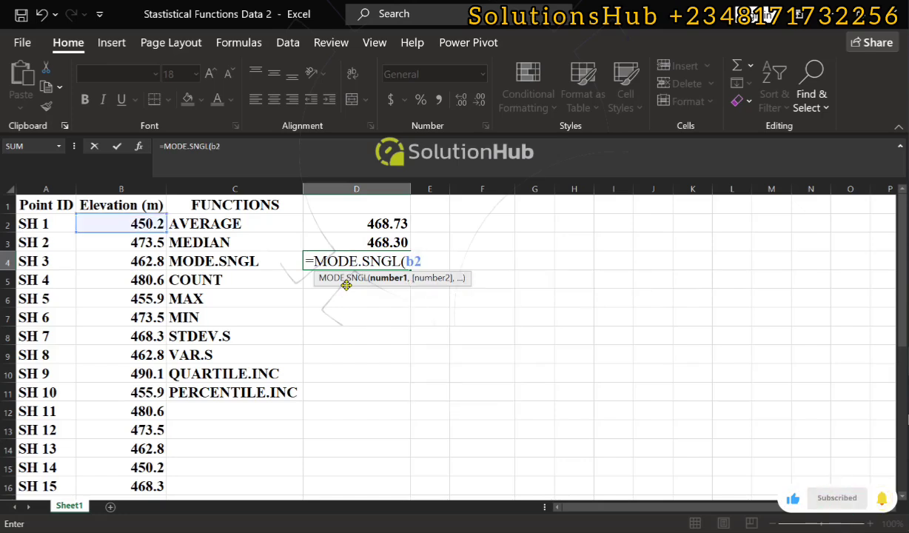
text(:b31)
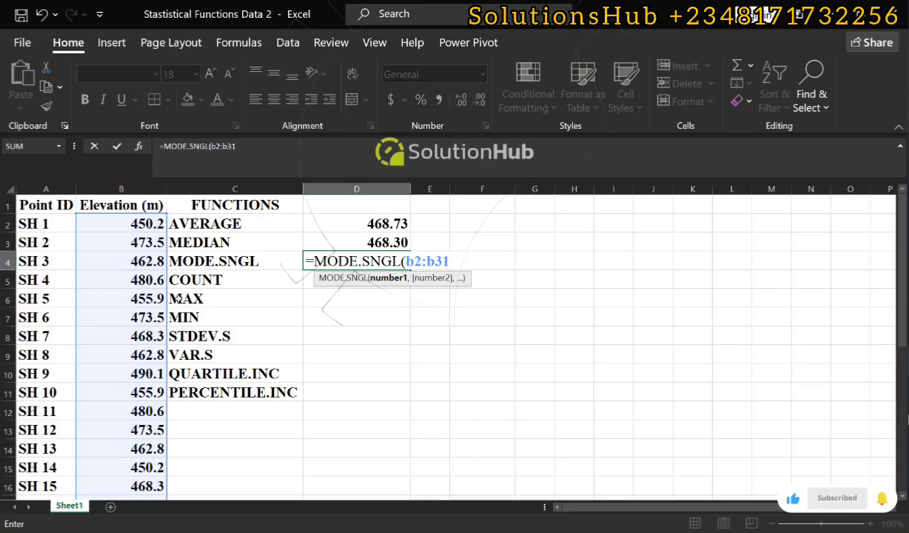
scroll(318, 268, down, 6)
scroll(162, 298, up, 6)
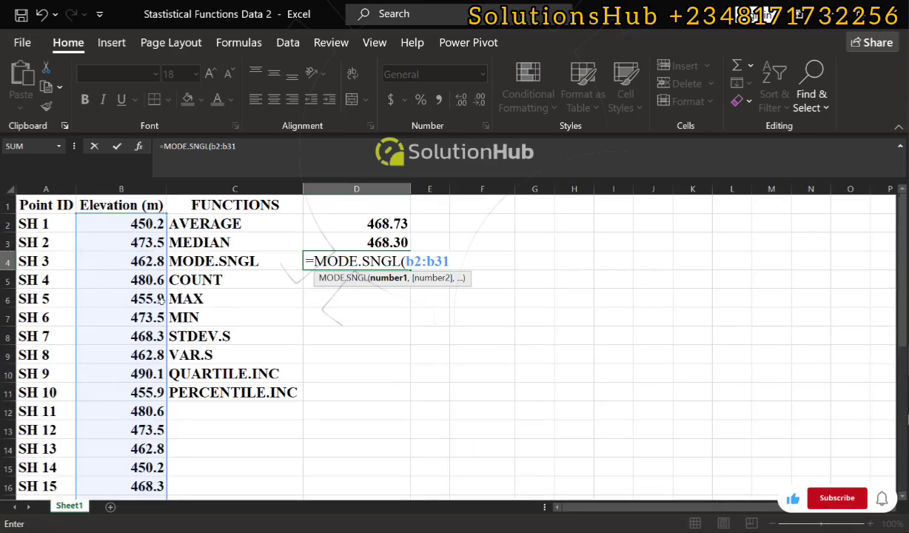
key(Return)
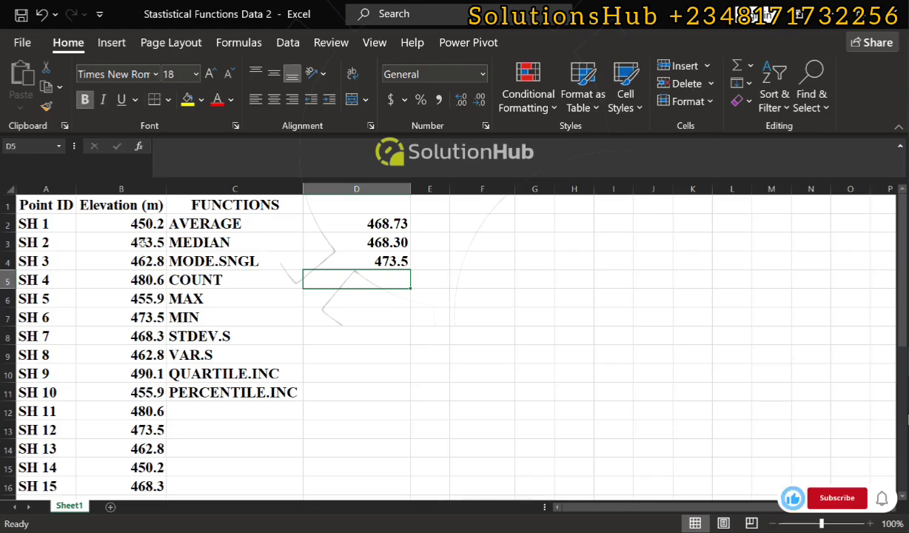
Step: Count the numeric elevation entries in B2:B31 in cell D5 with the COUNT function
scroll(142, 244, down, 2)
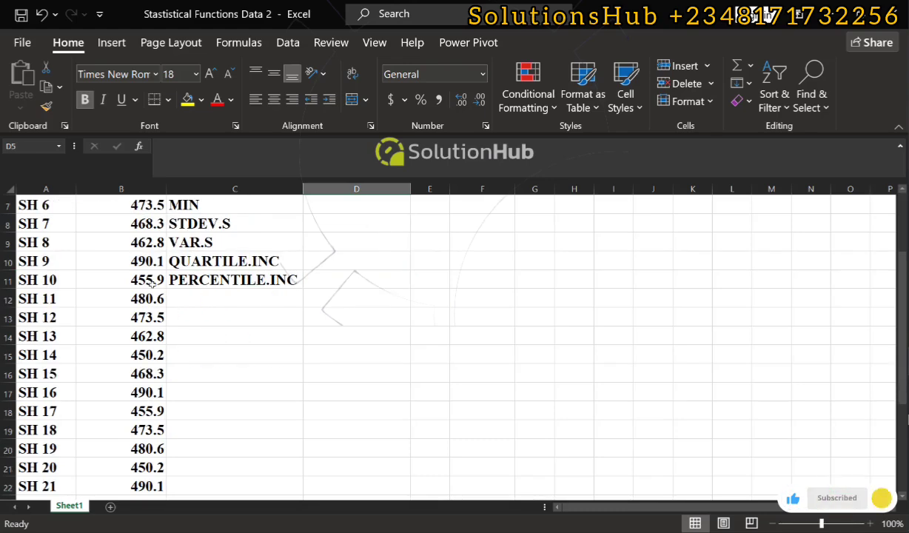
scroll(146, 317, down, 2)
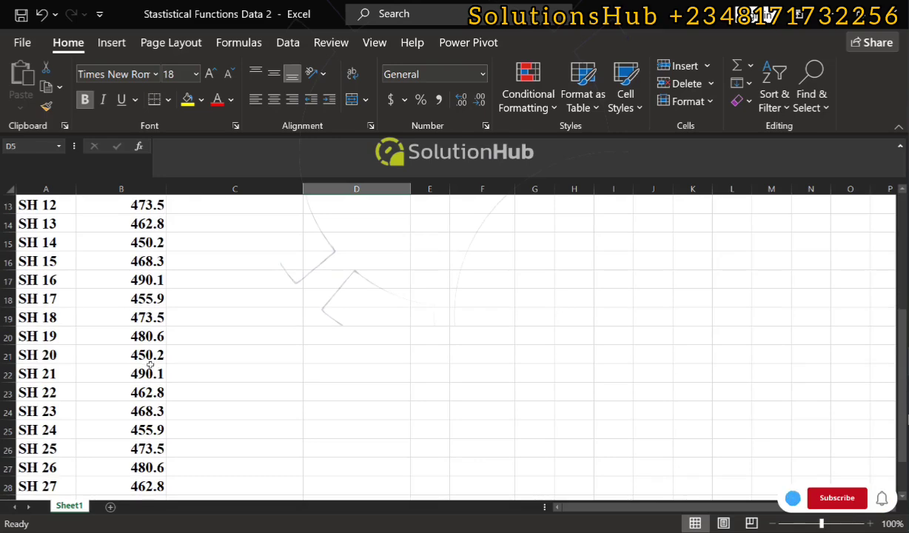
scroll(146, 293, down, 6)
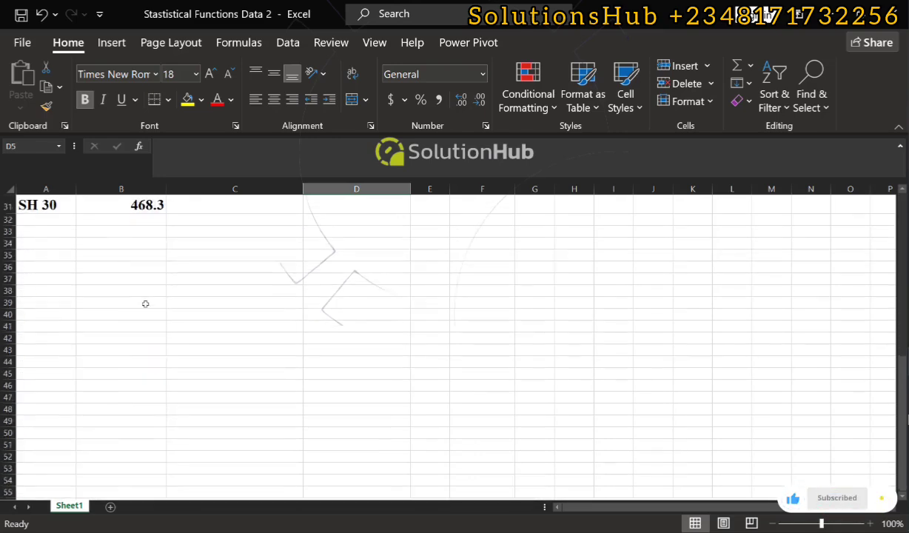
scroll(144, 304, up, 10)
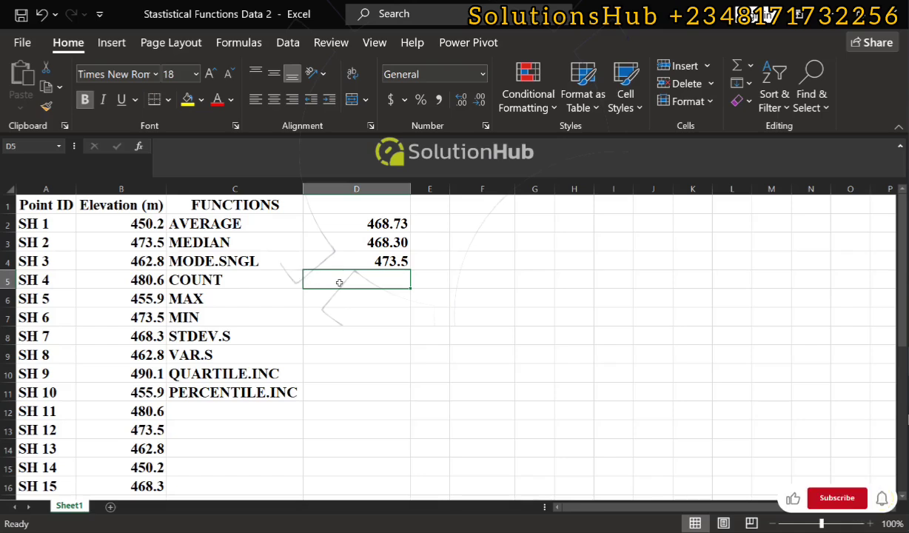
text(=c)
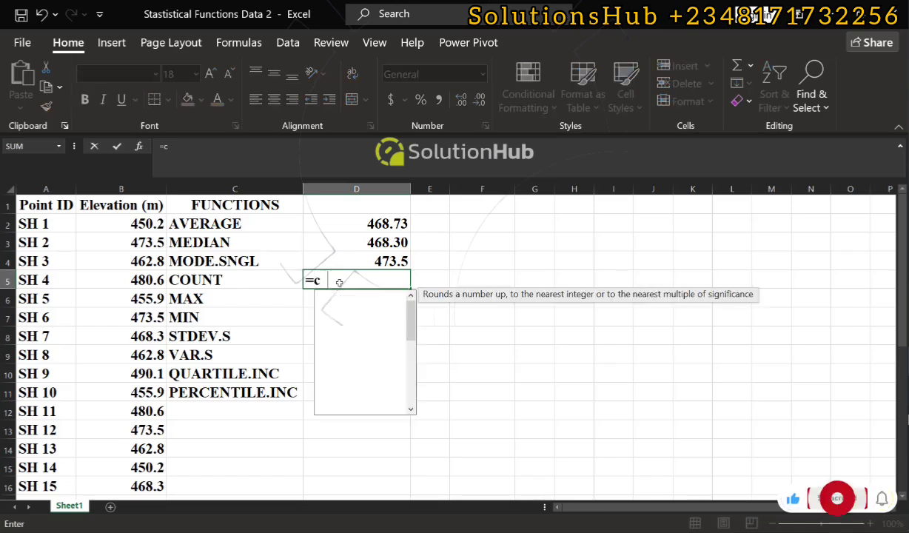
text(ount)
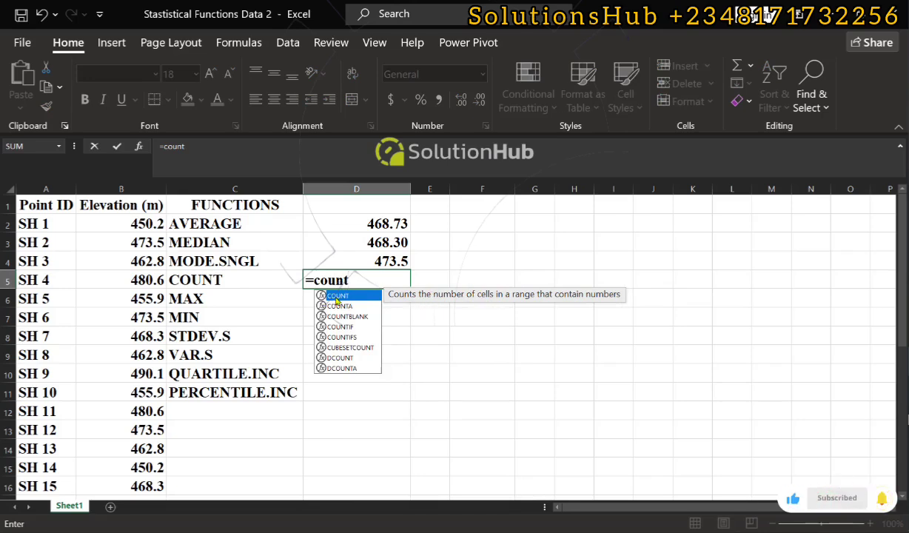
double_click(337, 296)
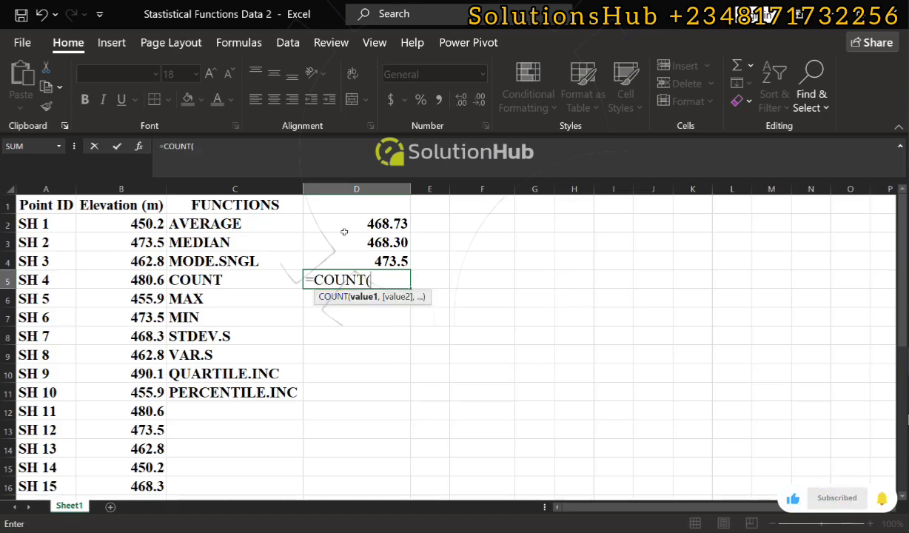
text(b2:)
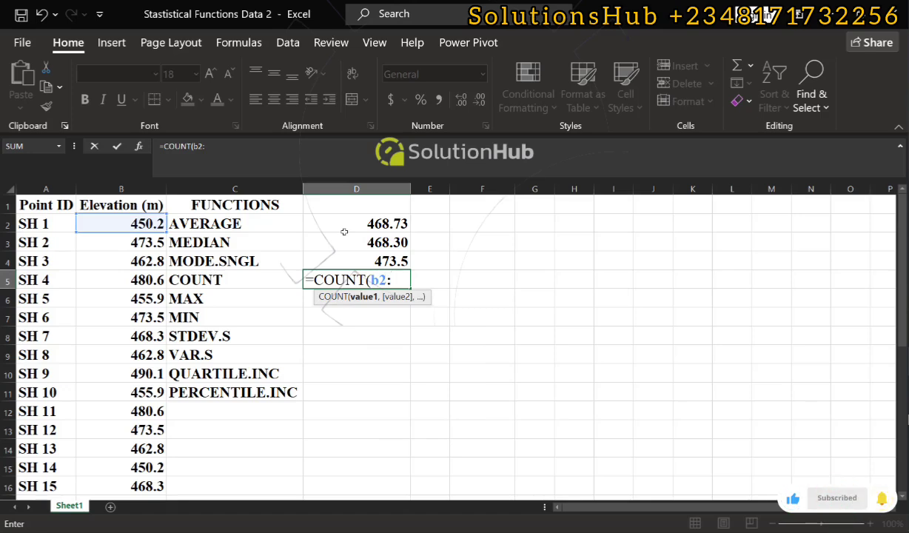
text(b31)
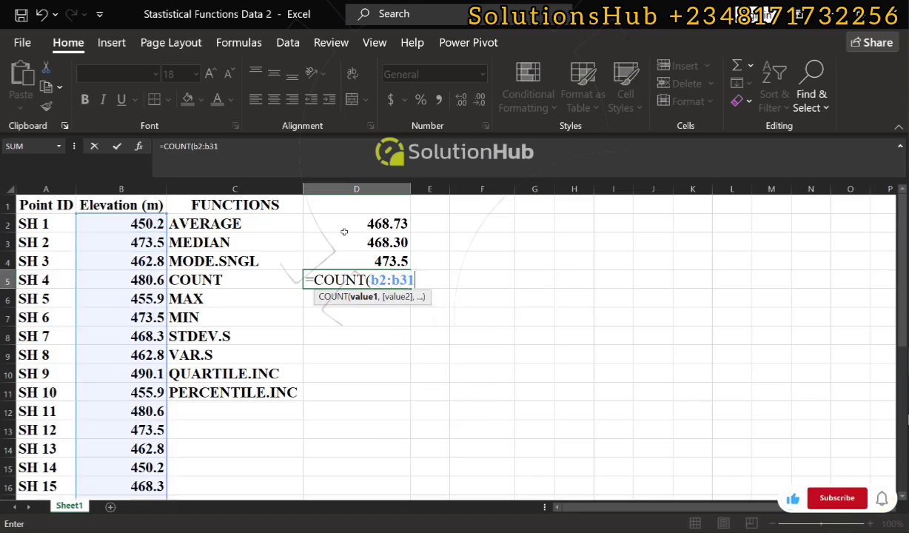
key(Return)
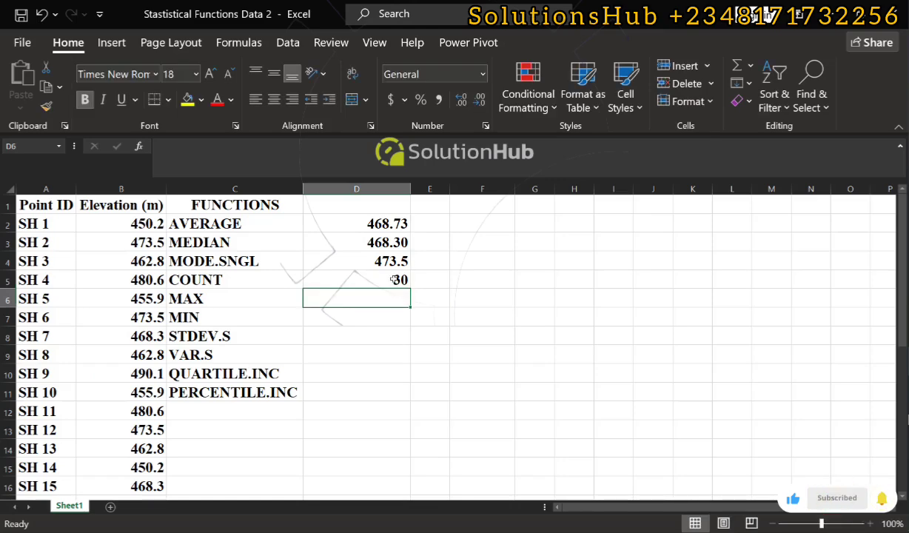
Step: Find the highest elevation in B2:B31 in cell D6 with the MAX function
scroll(70, 259, down, 7)
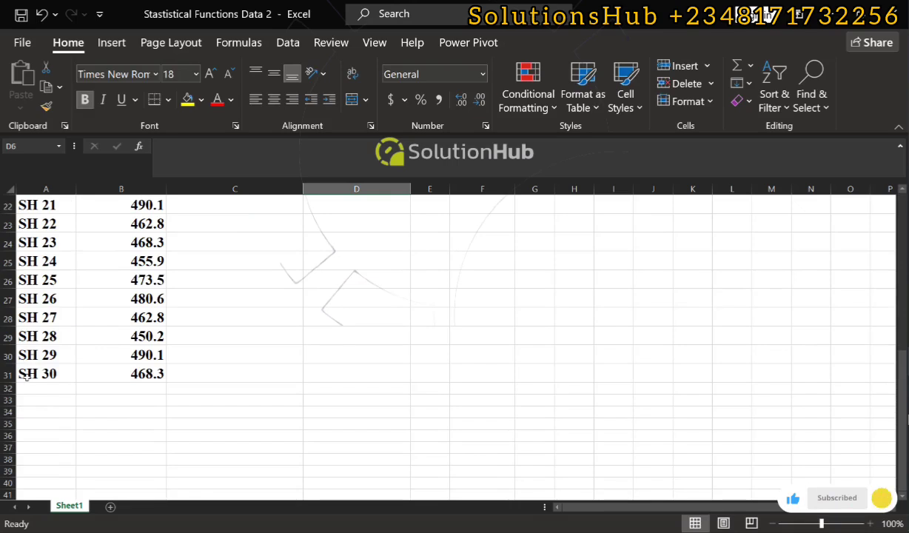
scroll(120, 330, up, 7)
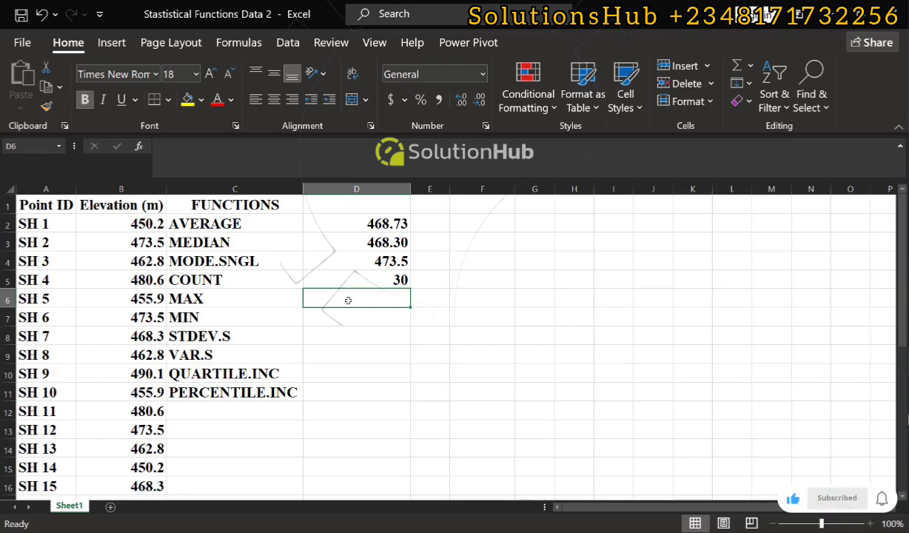
text(=)
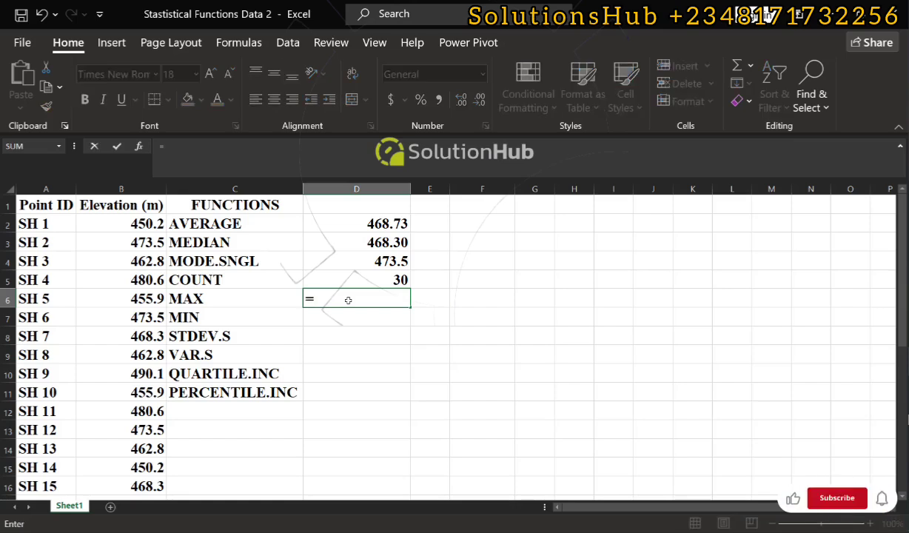
text(max)
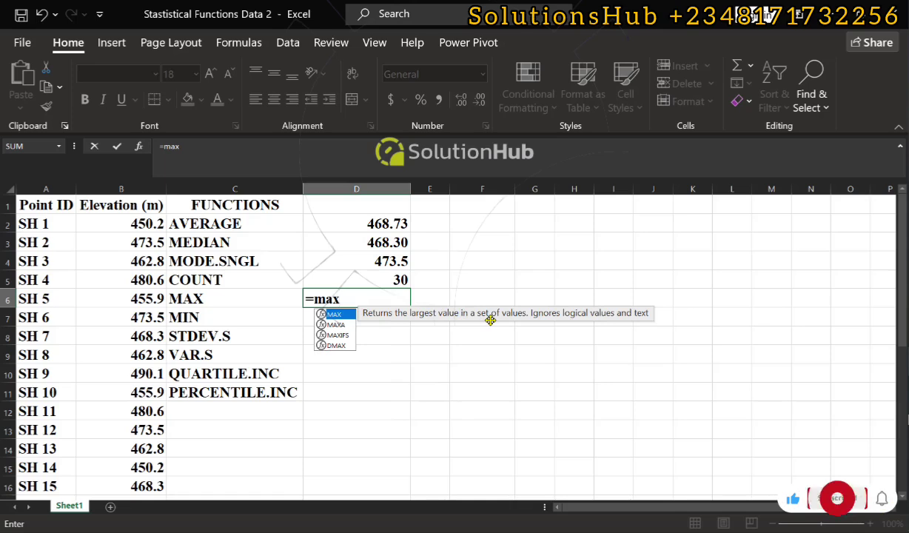
double_click(345, 317)
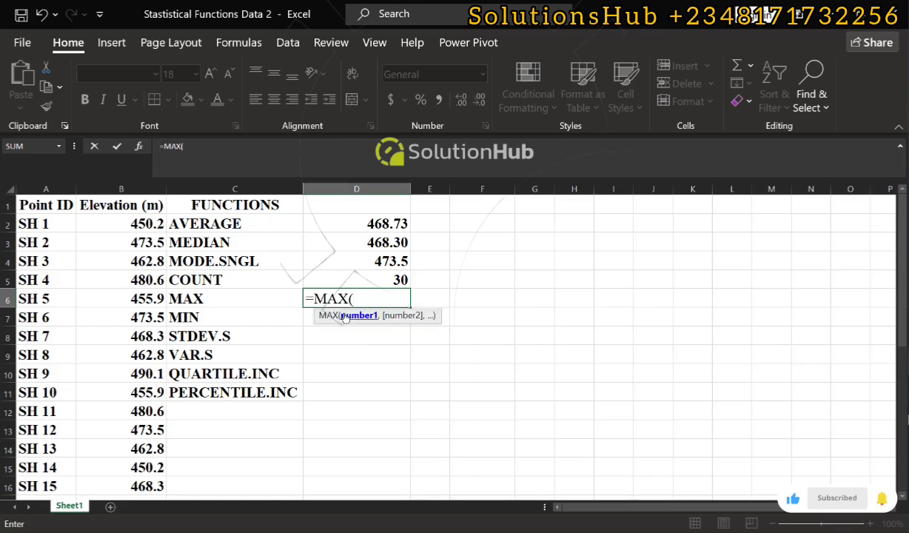
text(b2:)
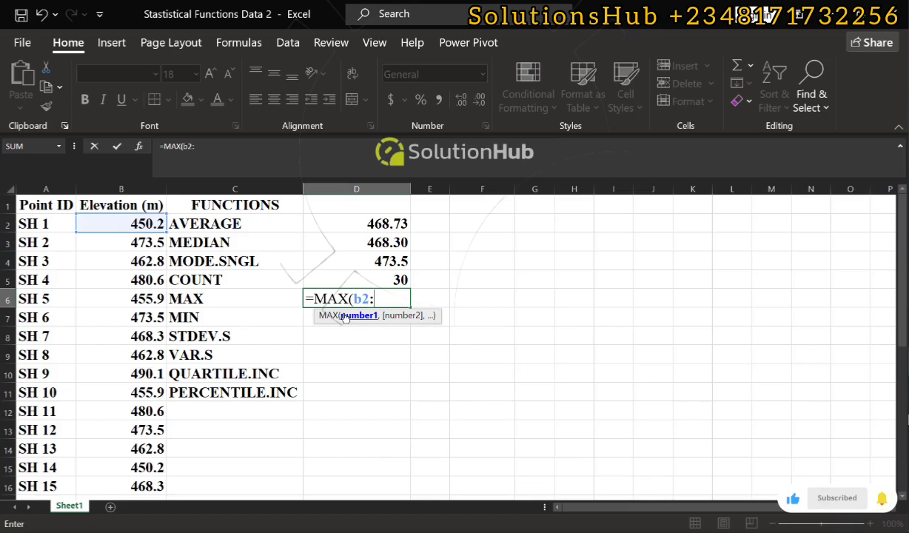
text(b31)
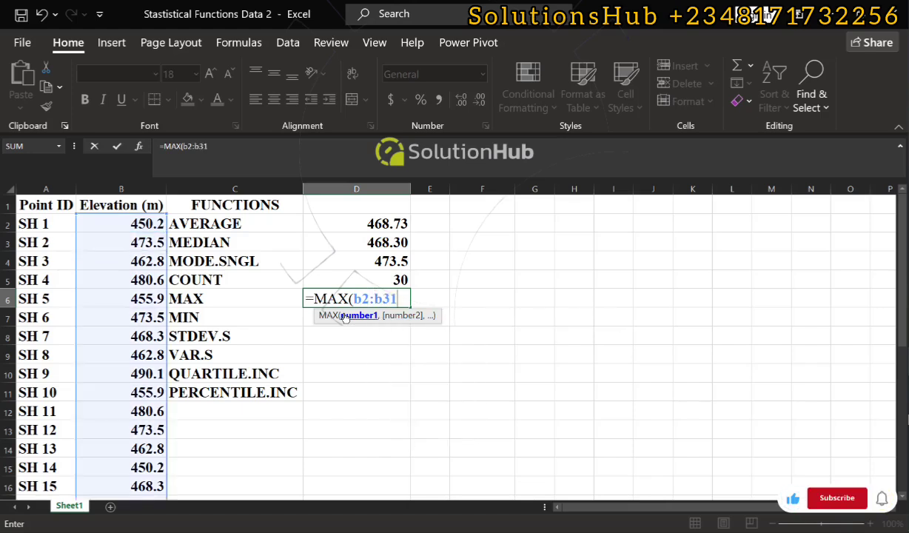
key(Return)
click(377, 298)
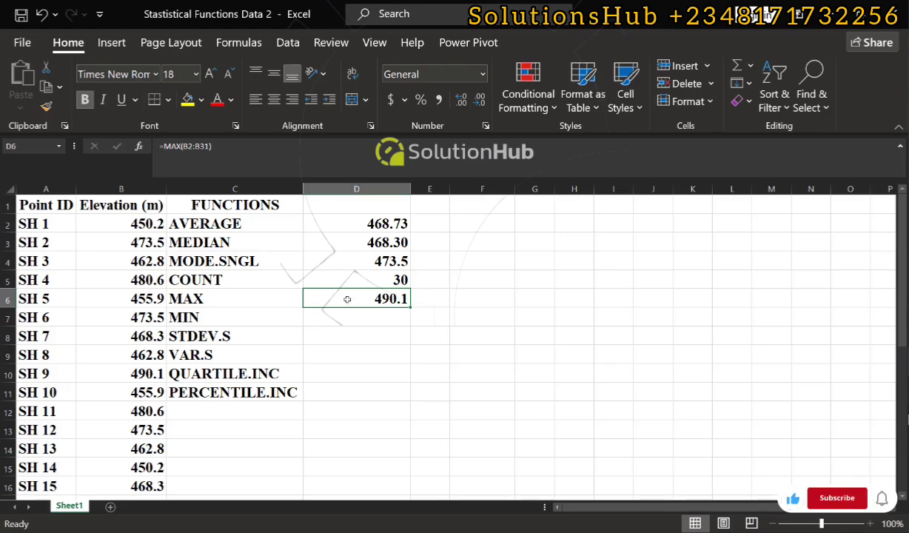
Step: Find the lowest elevation in B2:B31 in cell D7 with the MIN function
scroll(141, 306, down, 6)
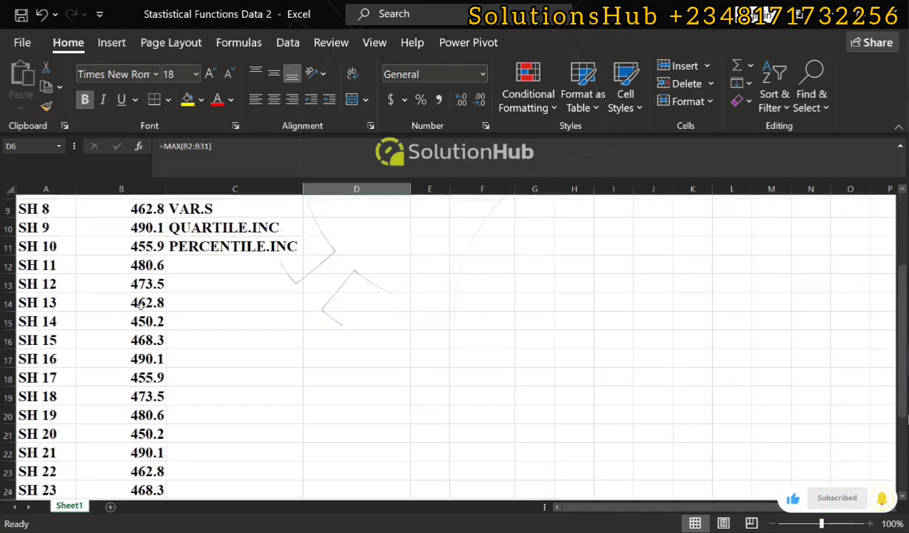
scroll(142, 343, up, 2)
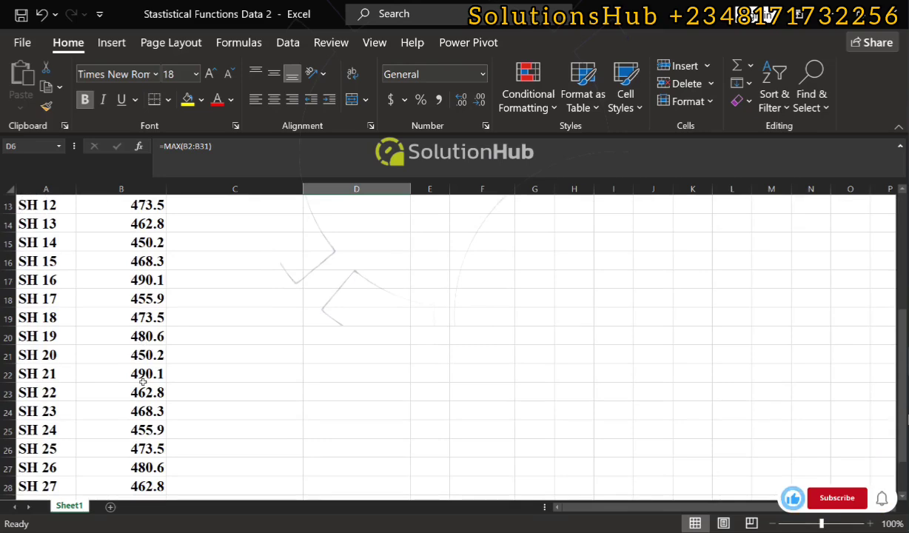
scroll(143, 374, down, 2)
scroll(143, 374, down, 1)
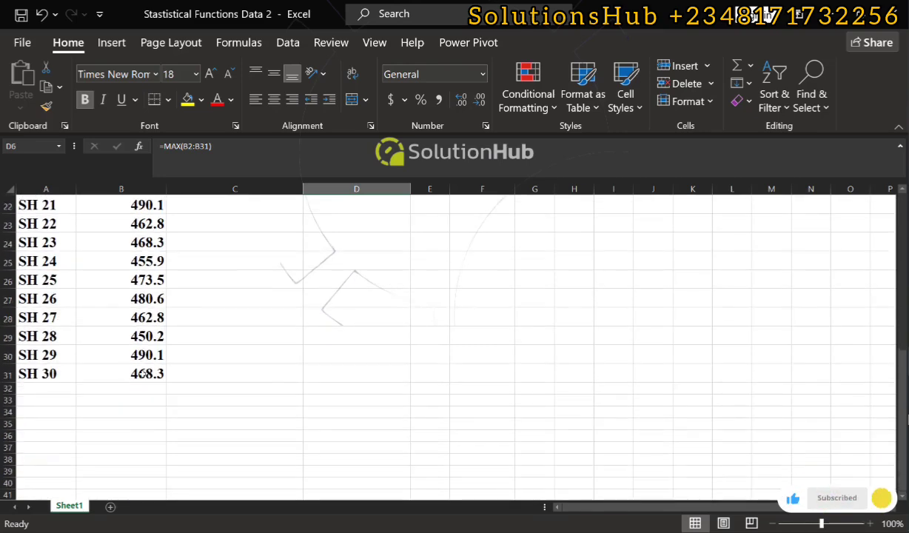
scroll(142, 374, up, 7)
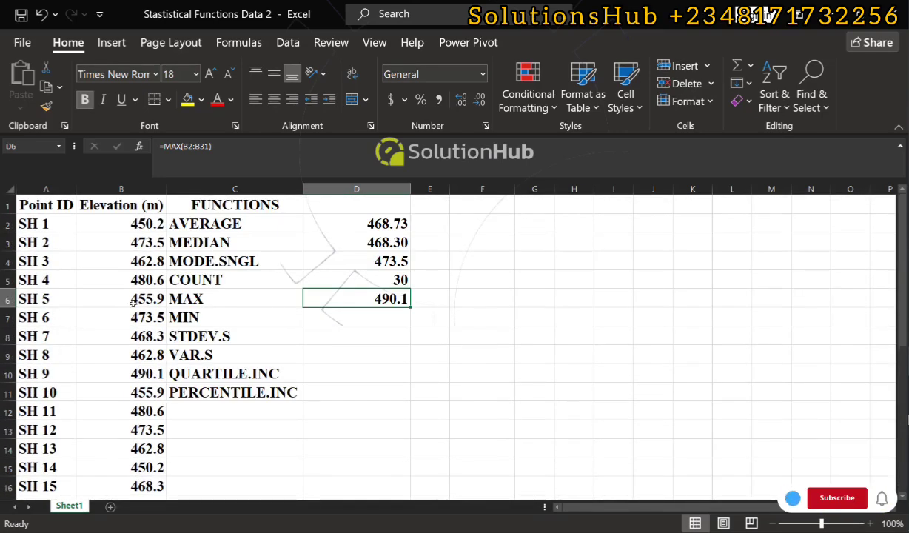
click(354, 315)
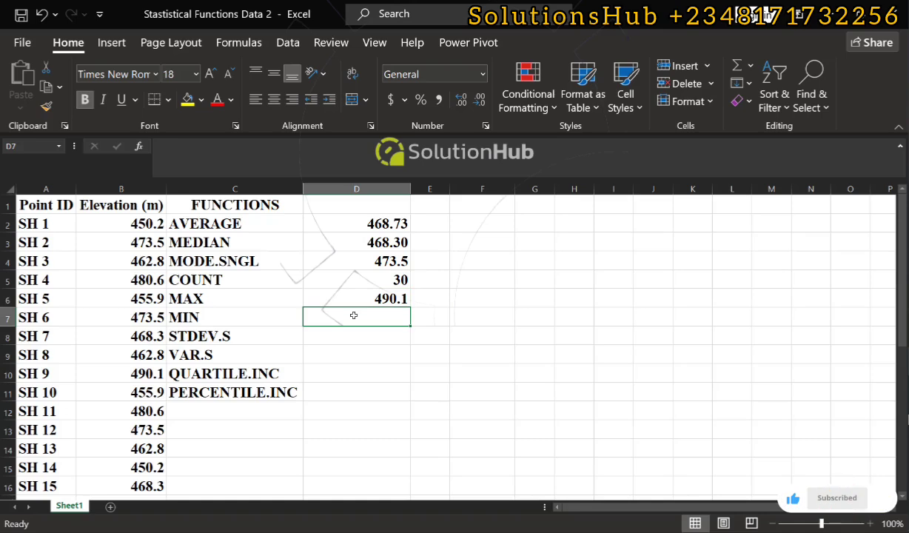
text(=min)
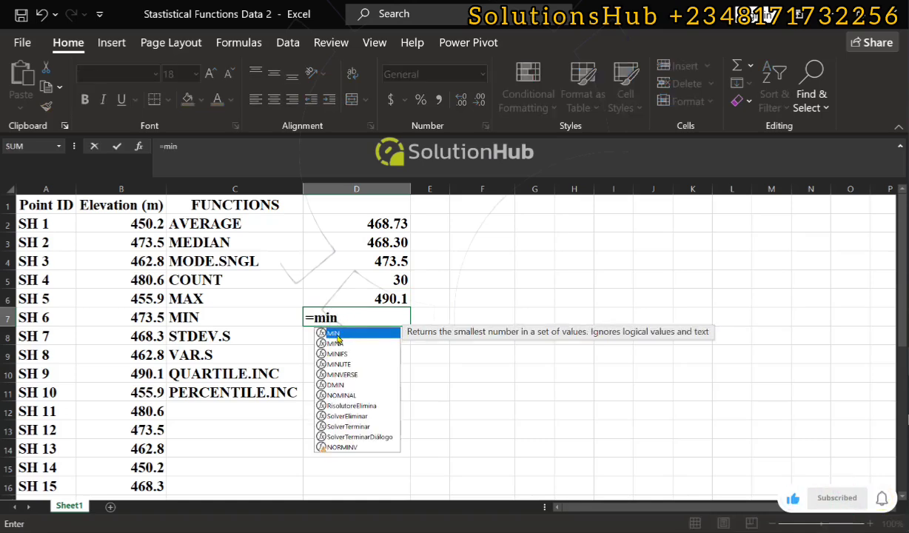
double_click(337, 335)
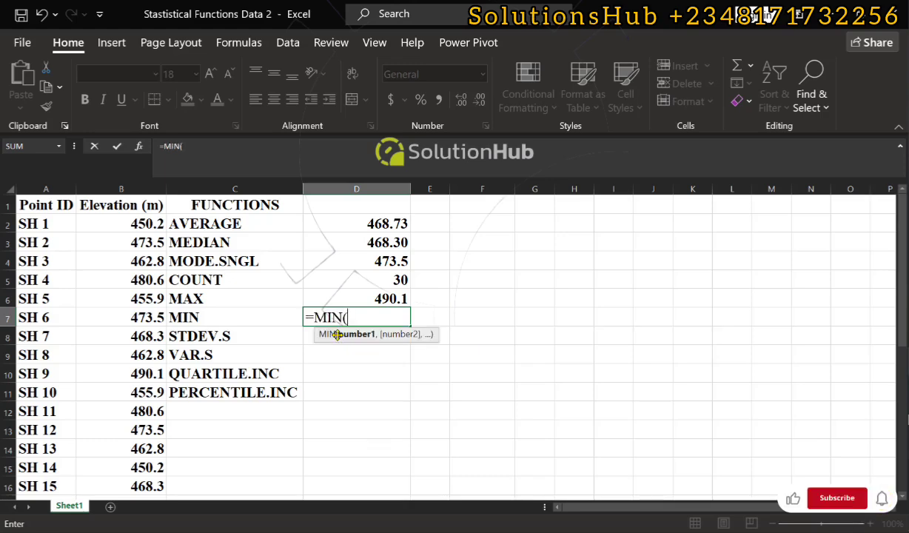
drag(106, 225, 134, 436)
key(Return)
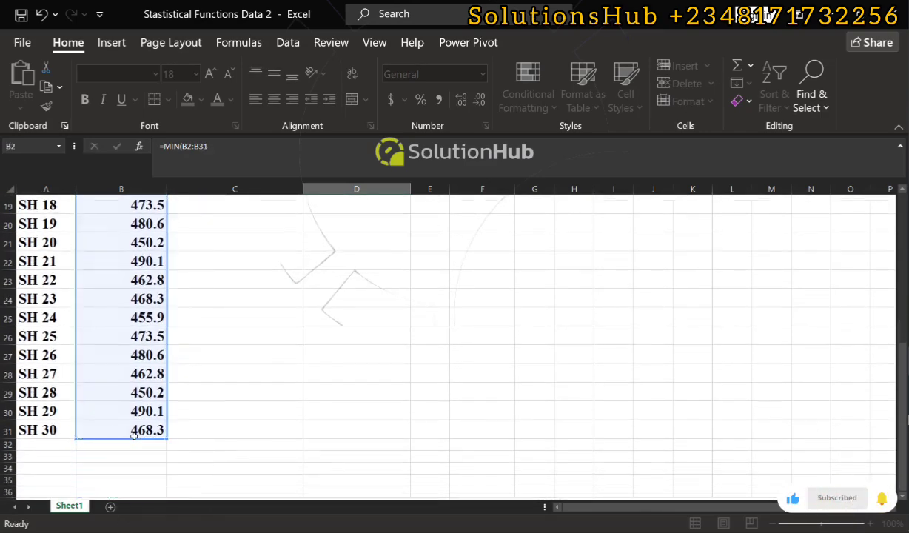
scroll(273, 435, up, 3)
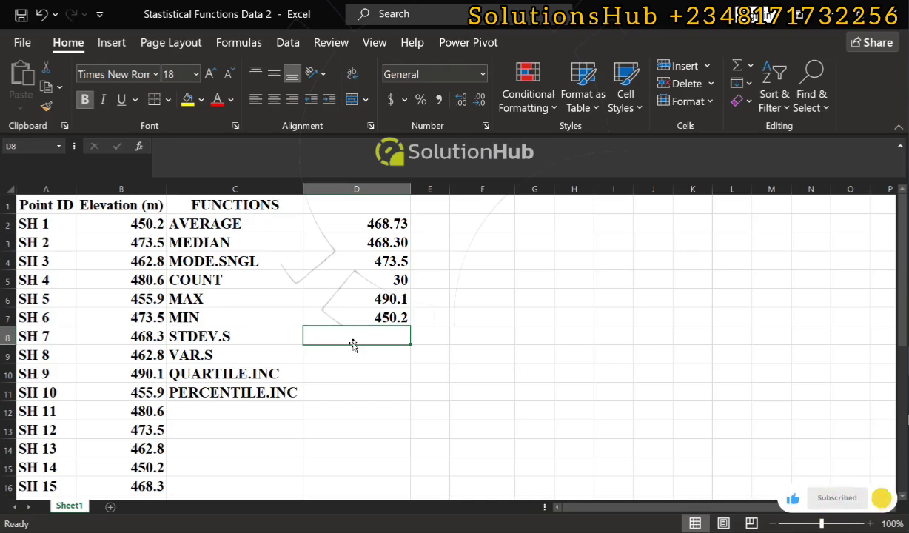
Step: Calculate the sample standard deviation of the elevations in B2:B31 in cell D8 with the STDEV.S function
text(=)
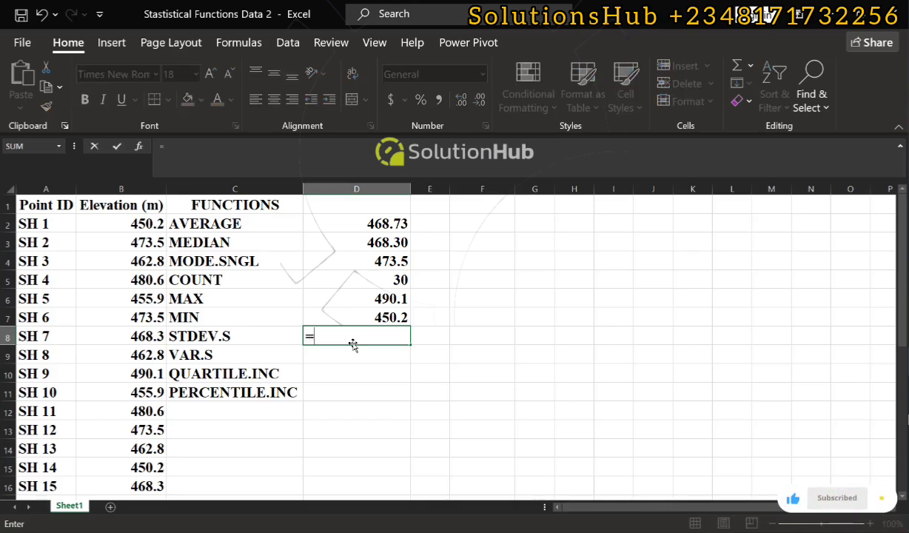
text(stde)
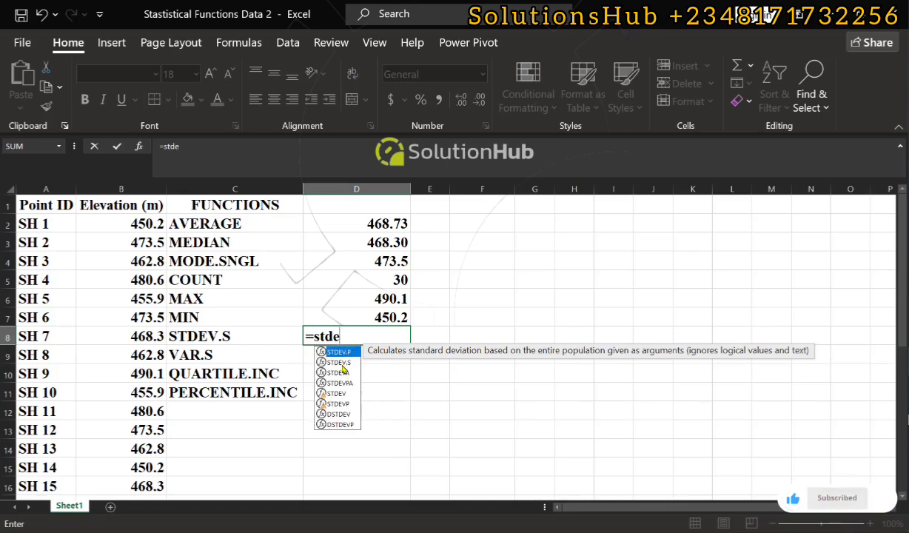
click(345, 363)
double_click(344, 362)
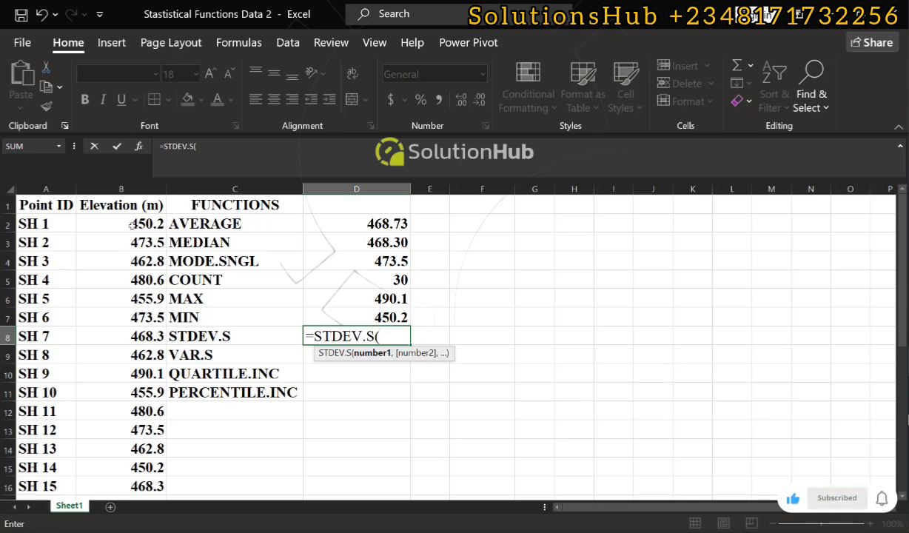
drag(131, 215, 115, 511)
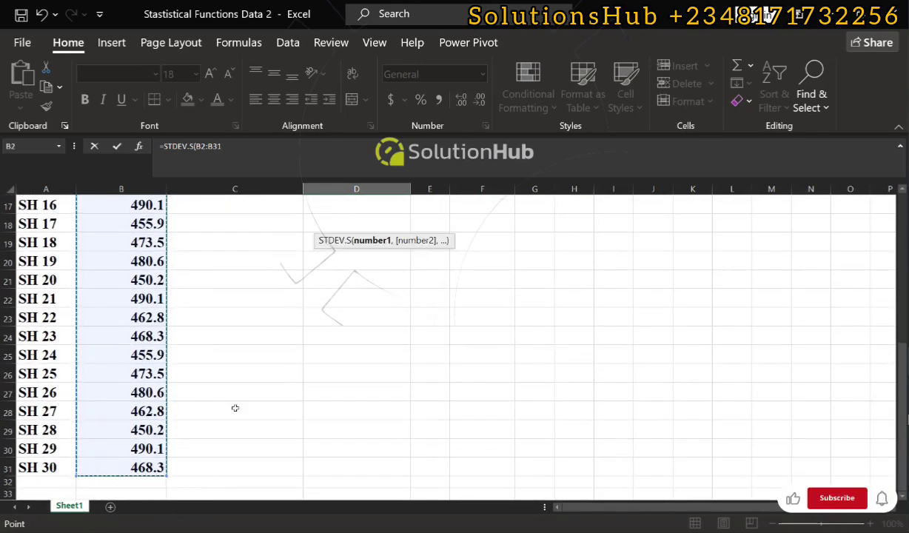
scroll(237, 408, up, 5)
key(Return)
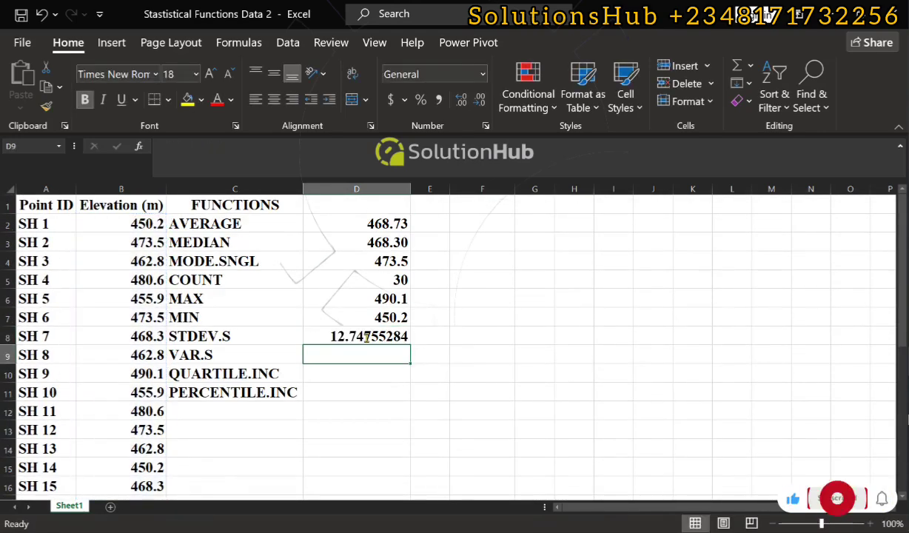
click(365, 336)
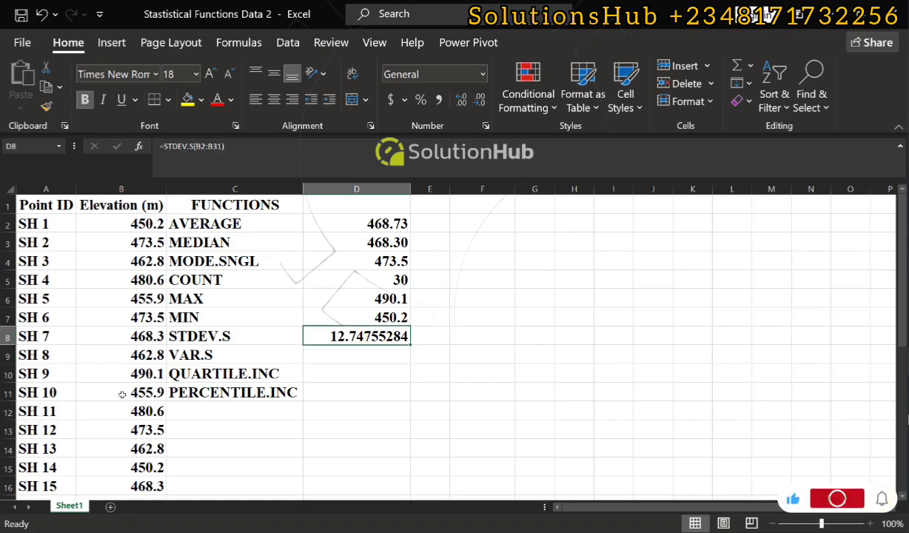
Step: Calculate the sample variance of the elevations in B2:B31 in cell D9 with the VAR.S function
click(373, 352)
text(=)
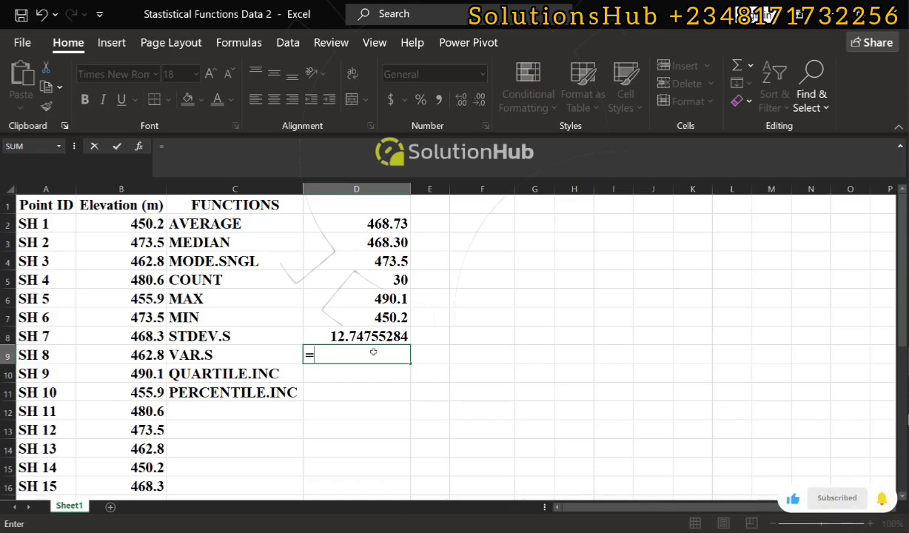
text(var)
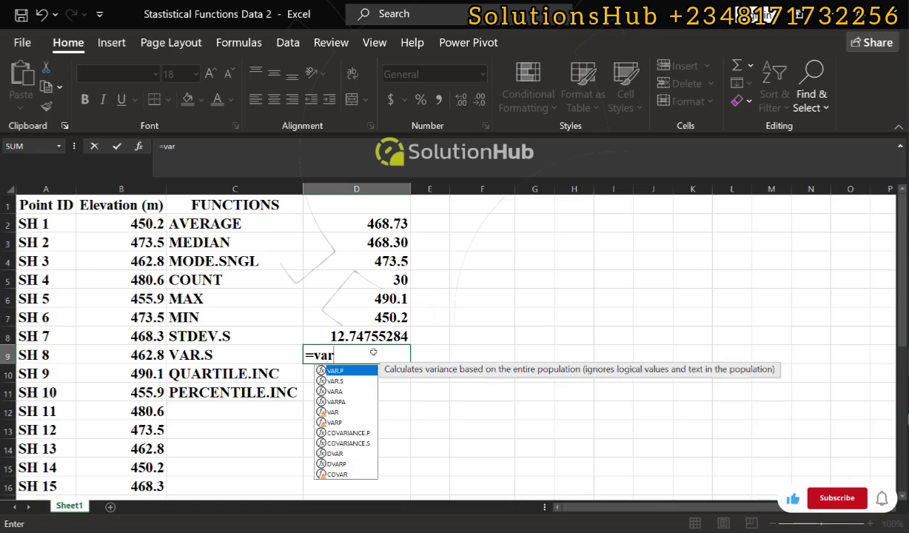
double_click(335, 381)
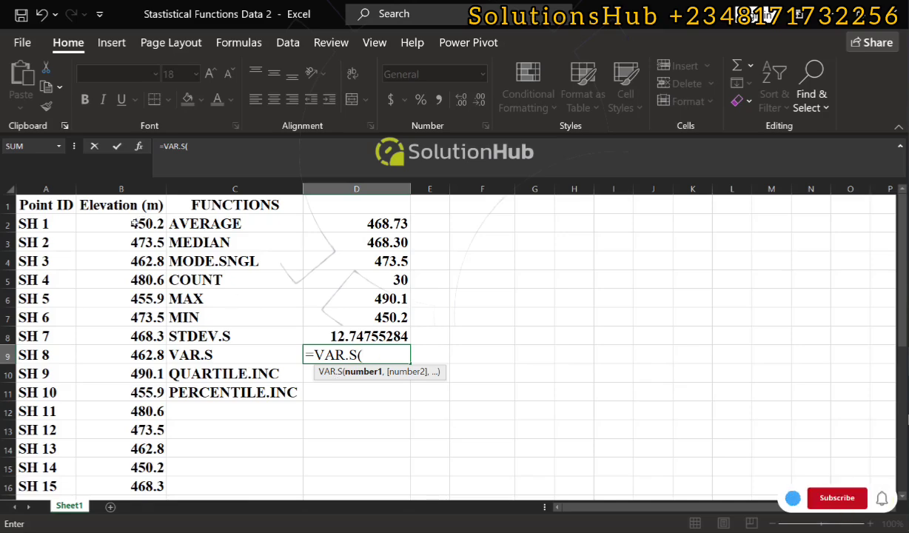
drag(133, 223, 148, 462)
key(Escape)
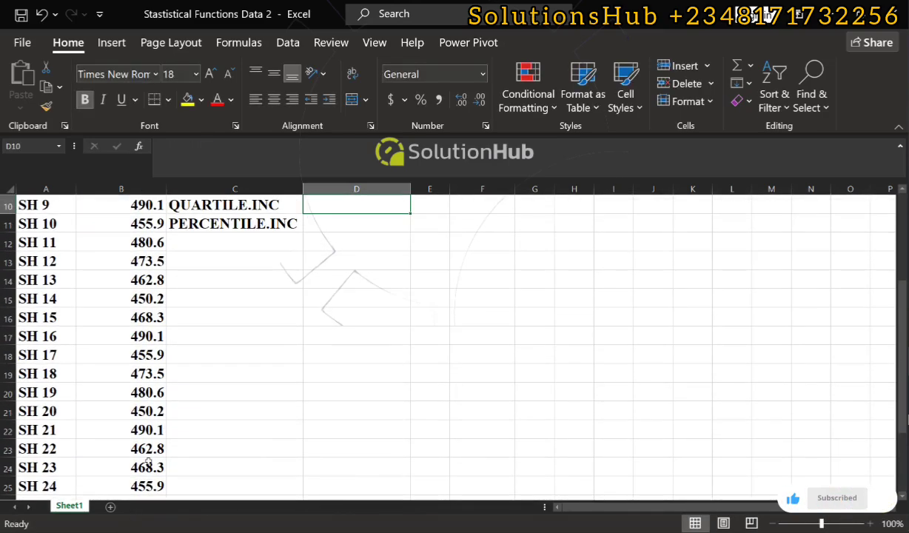
scroll(328, 357, up, 3)
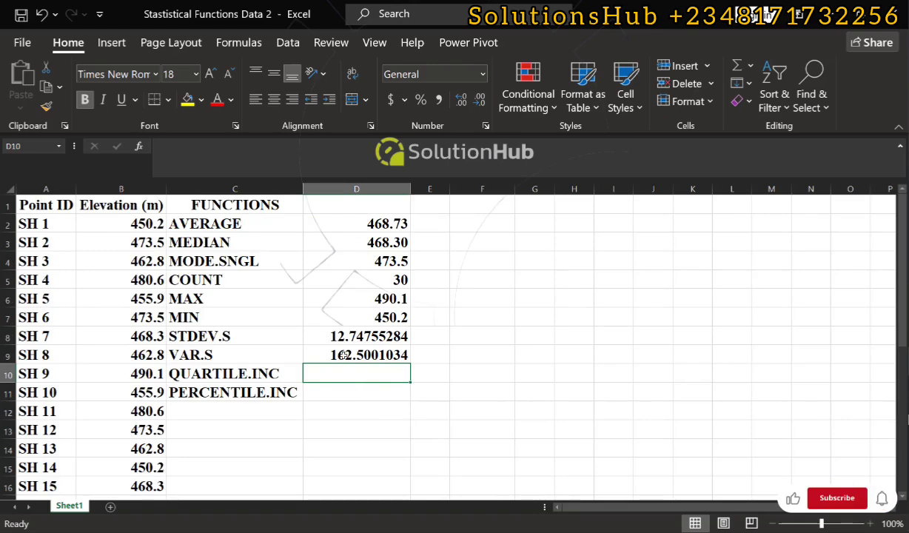
Step: Calculate the minimum-value quartile of B2:B31 in cell D10 with the QUARTILE.INC function, using 0 as the quart argument
scroll(343, 356, down, 2)
scroll(346, 273, up, 2)
scroll(346, 272, up, 1)
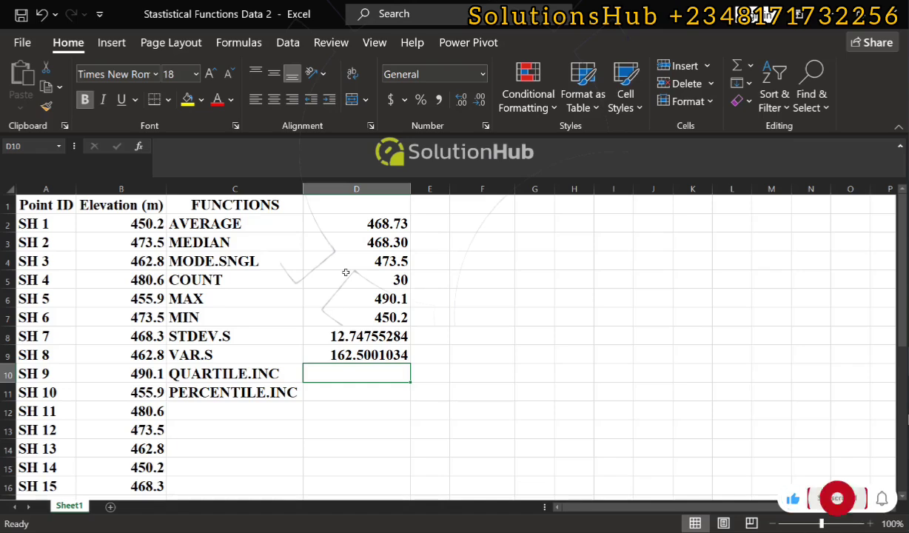
text(=q)
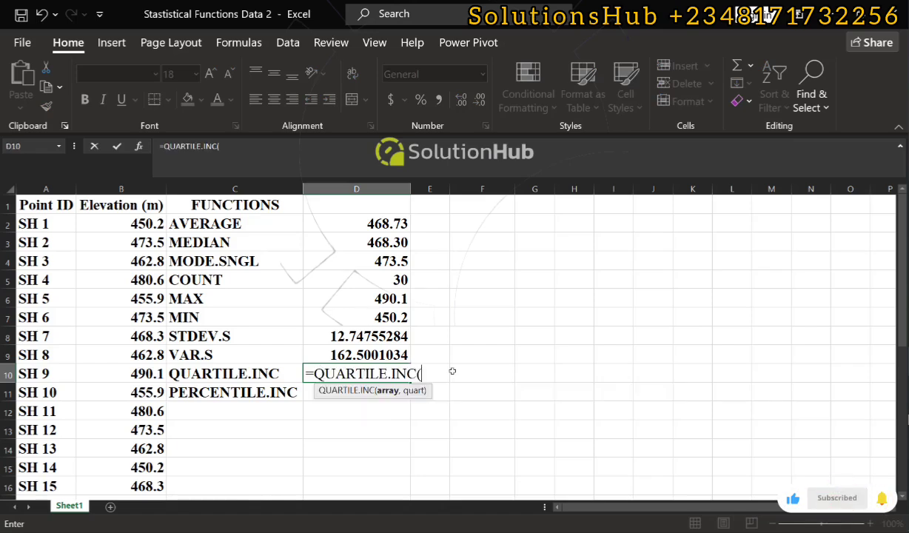
double_click(345, 401)
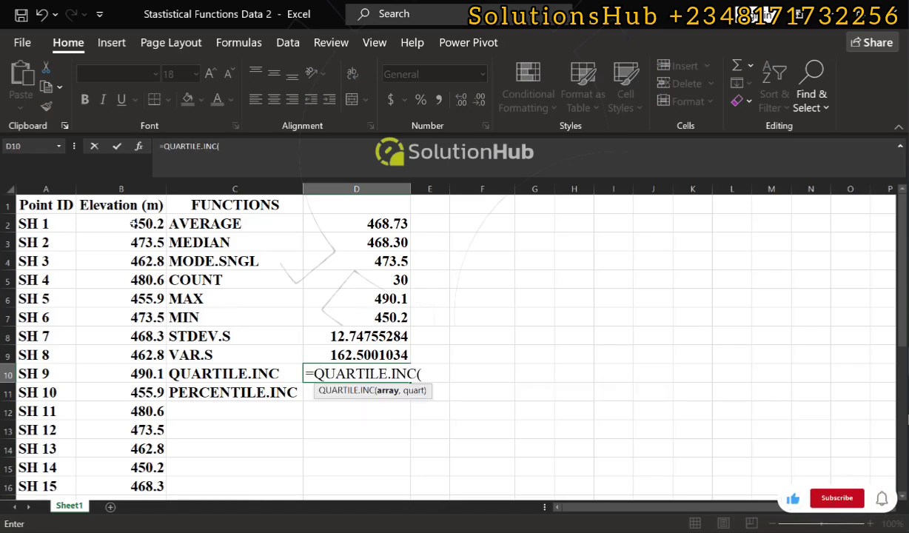
click(133, 224)
key(F8)
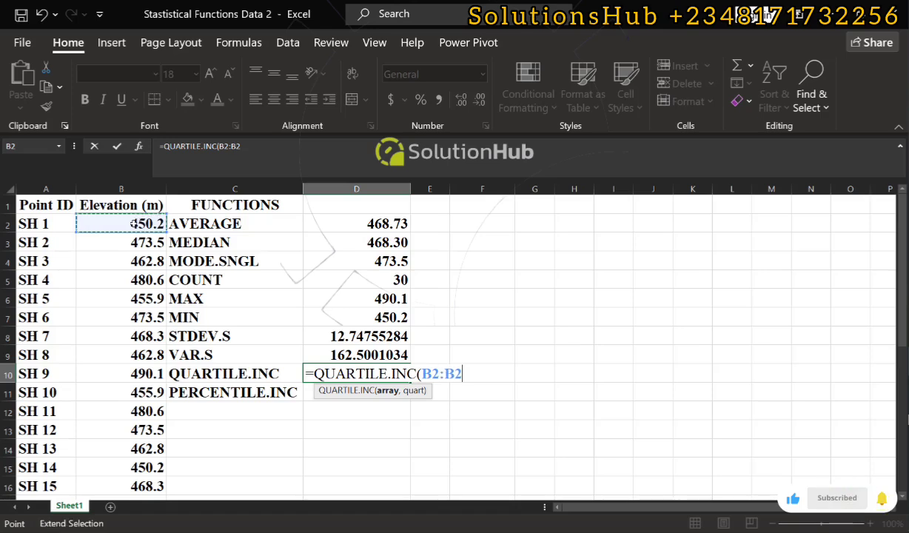
key(ctrl+shift+Down)
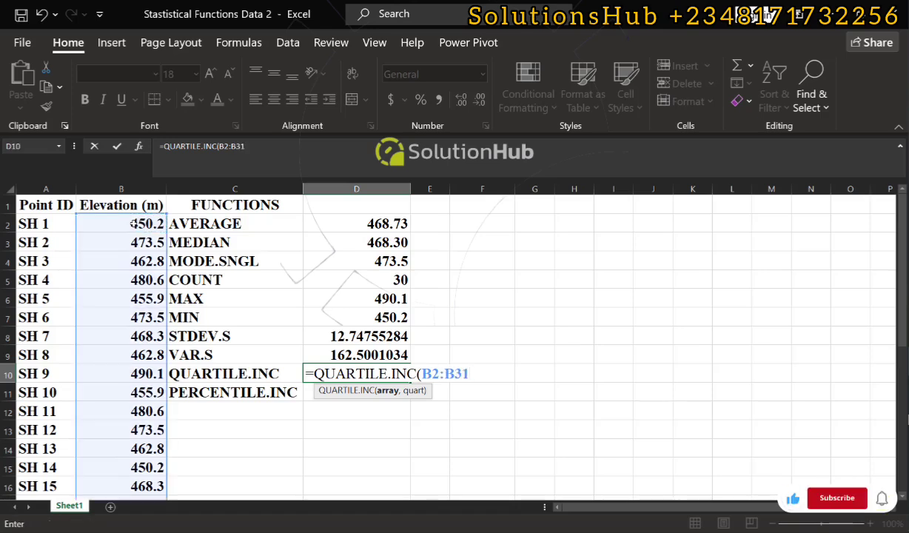
text(,0)
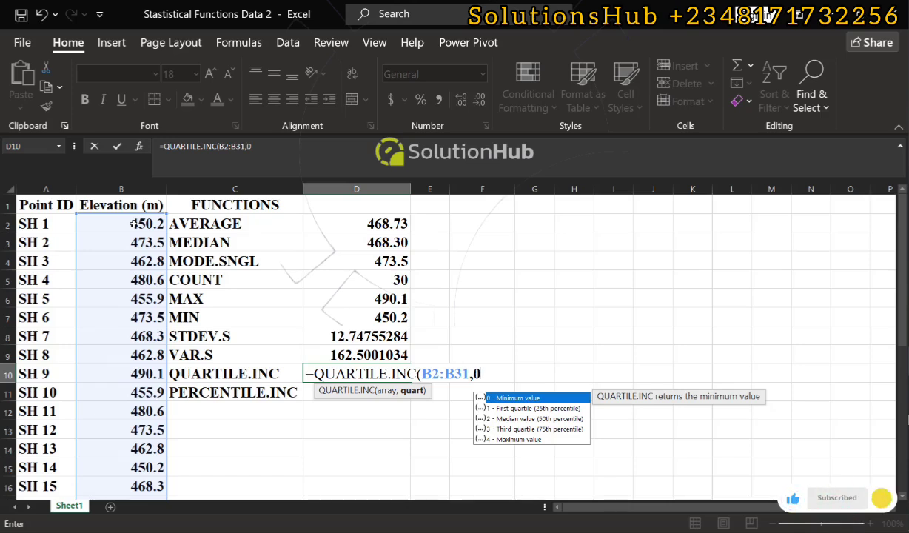
key(Return)
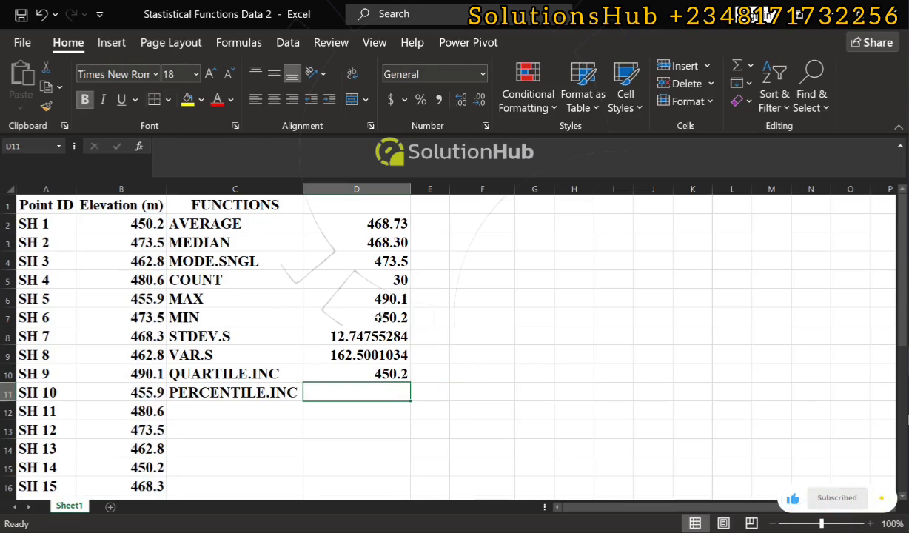
Step: Calculate the maximum-value quartile of B2:B31 in cell E10 with the QUARTILE.INC function, using 4 as the quart argument
click(437, 375)
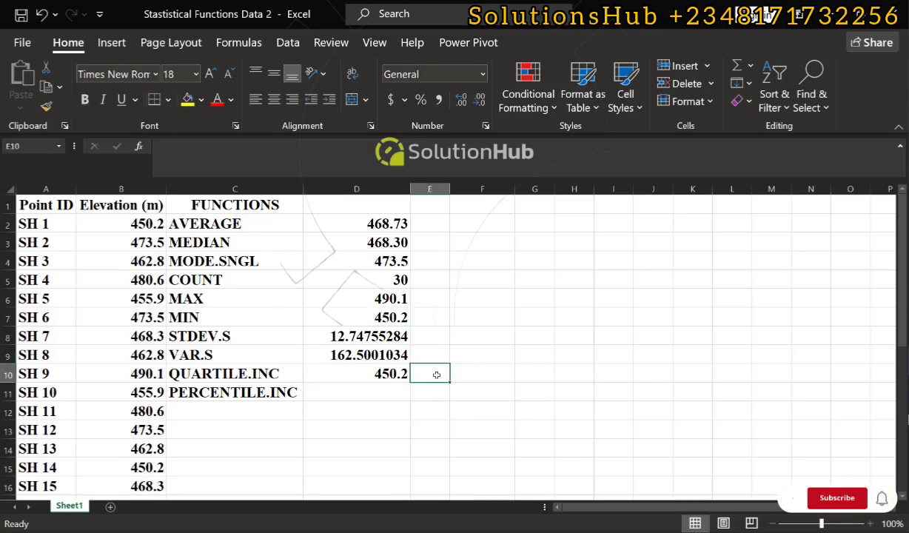
text(=)
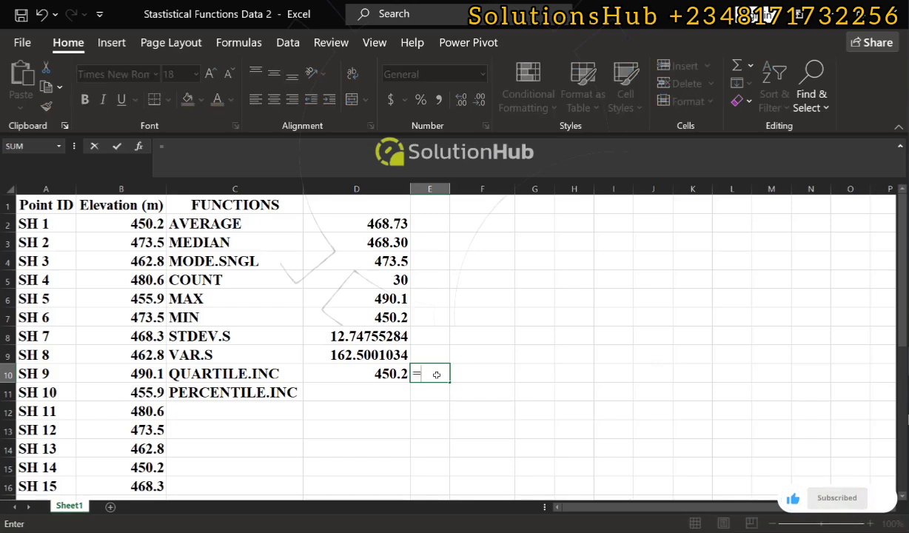
text(qua)
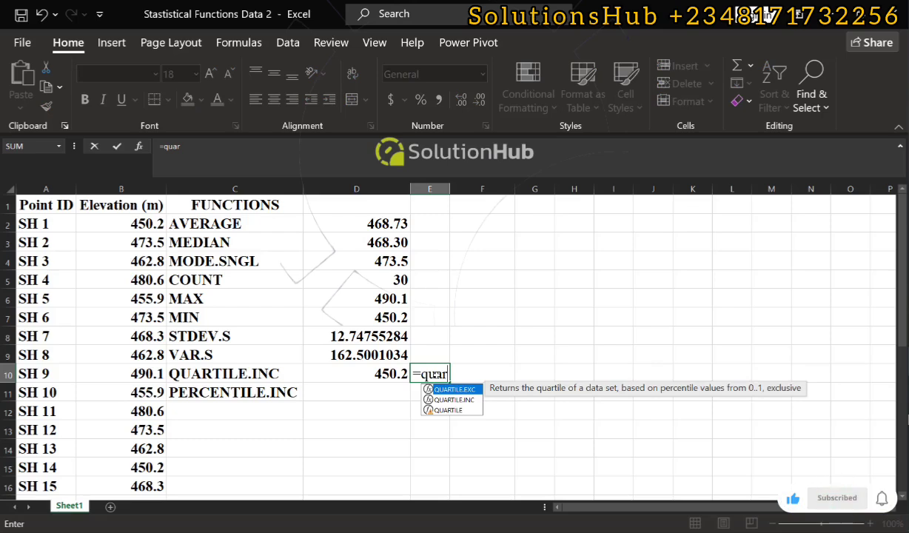
text(r)
click(445, 399)
double_click(445, 398)
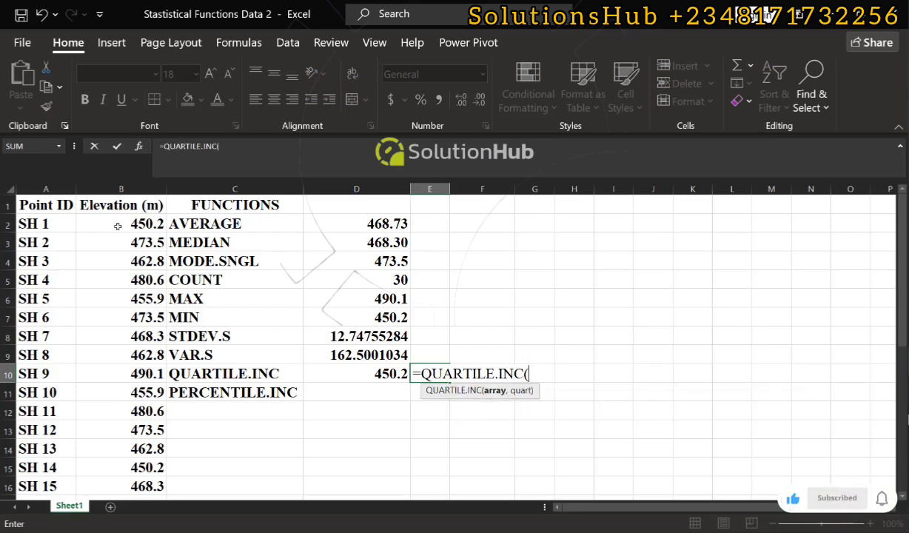
drag(119, 226, 134, 471)
scroll(254, 406, up, 5)
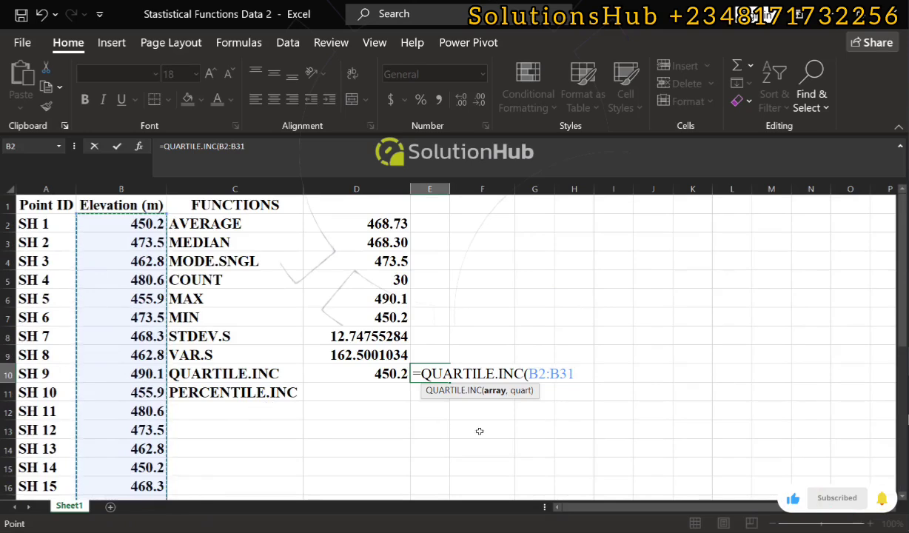
text(,)
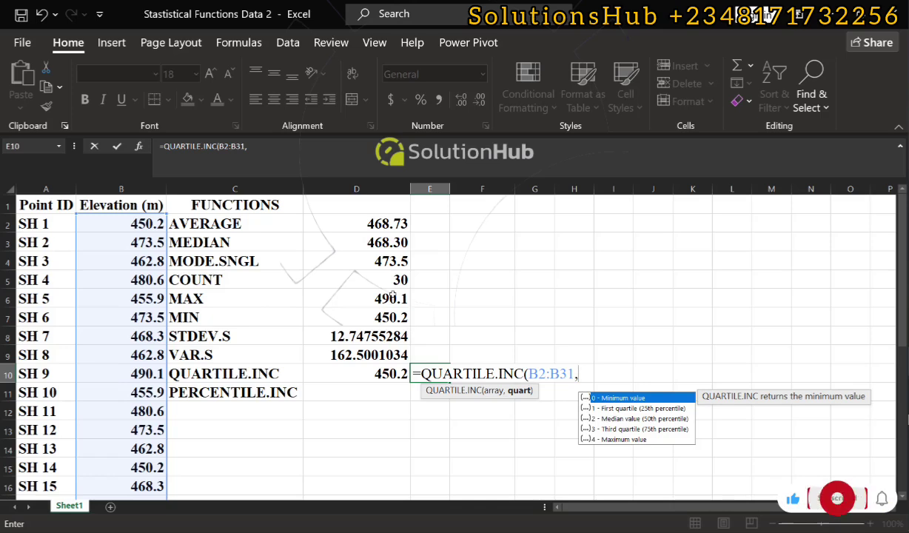
text(4)
key(Return)
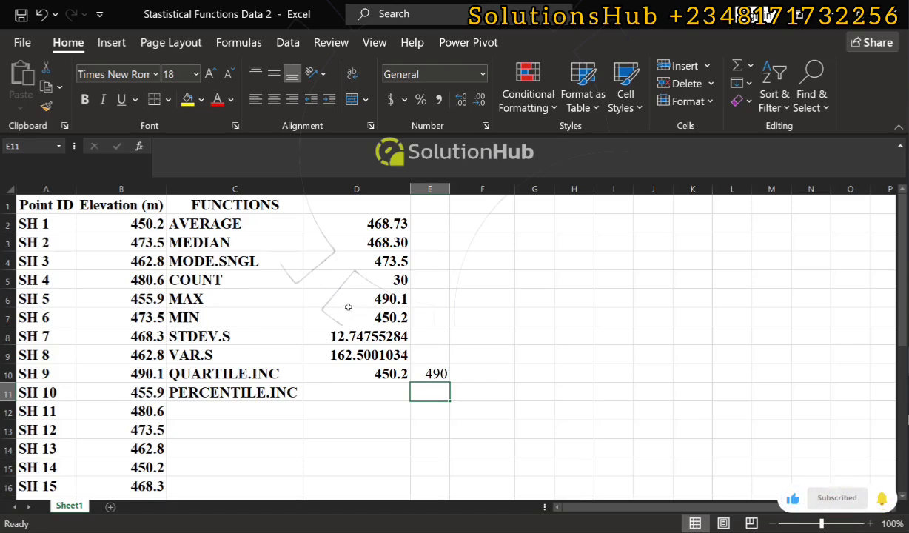
Step: Calculate a percentile of the elevations in B2:B31 in cell D11 with the PERCENTILE.INC function, entering k as a decimal fraction
click(338, 393)
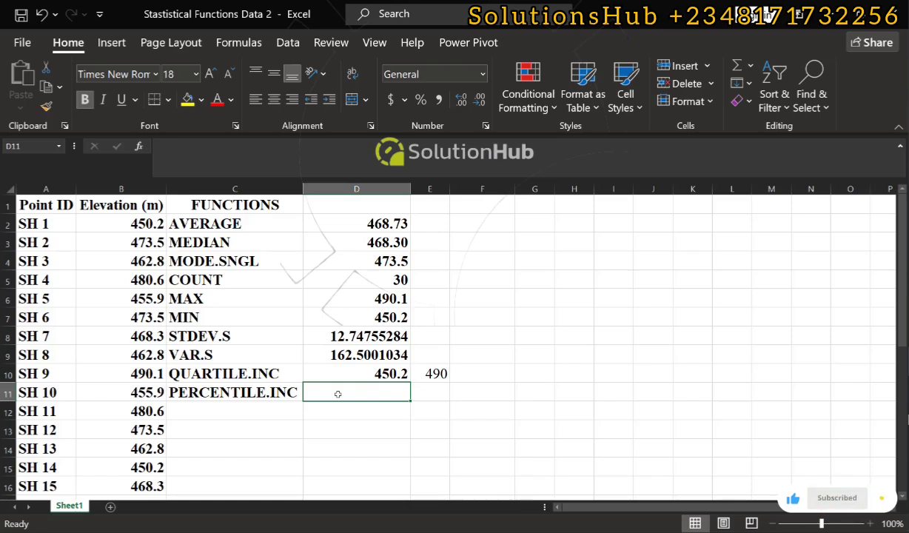
text(=p)
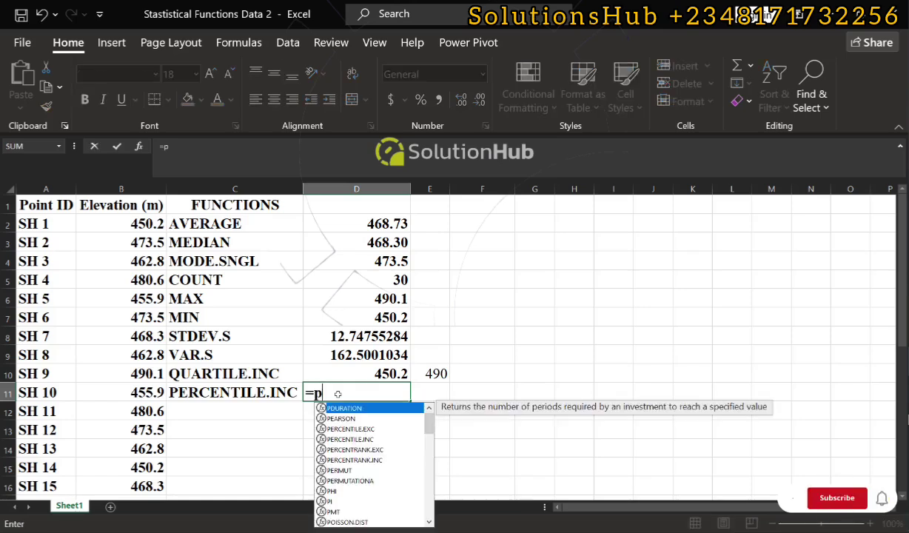
text(er)
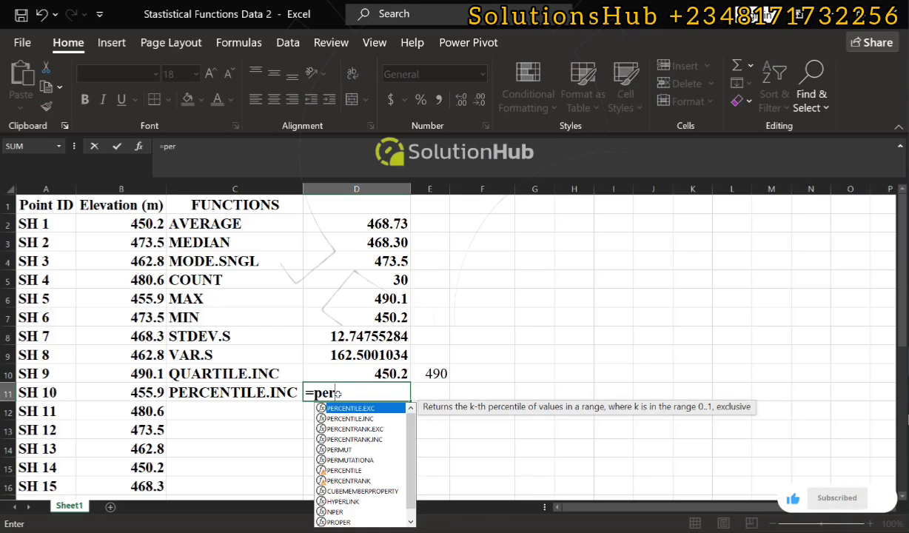
text(ce)
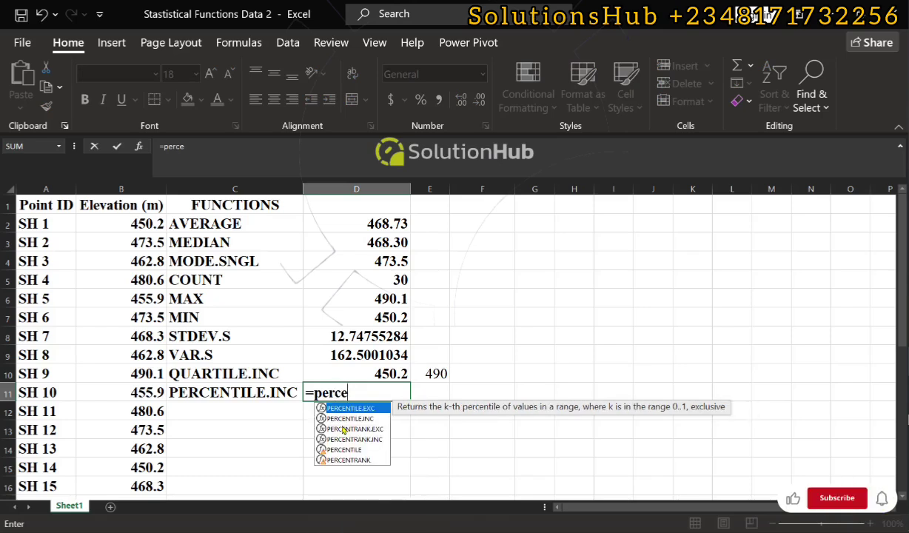
double_click(348, 418)
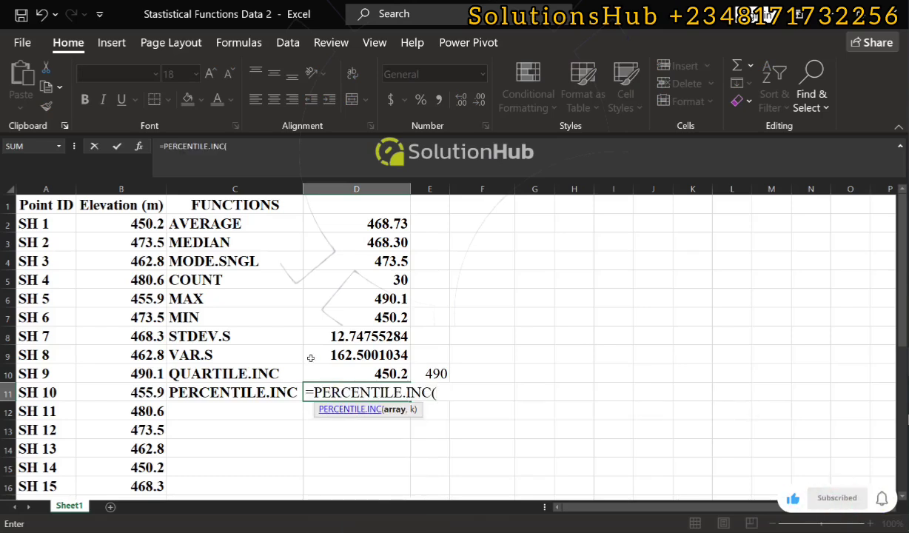
click(138, 214)
drag(142, 285, 139, 449)
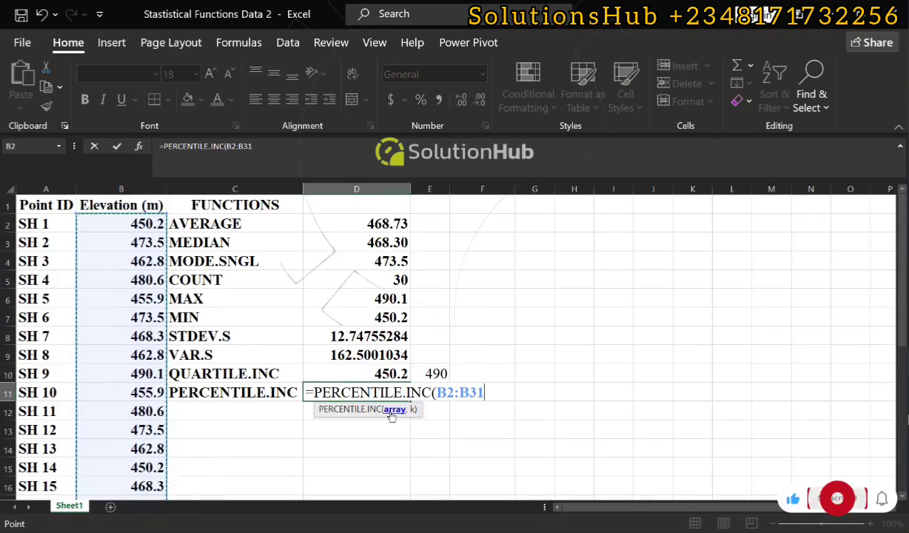
text(,)
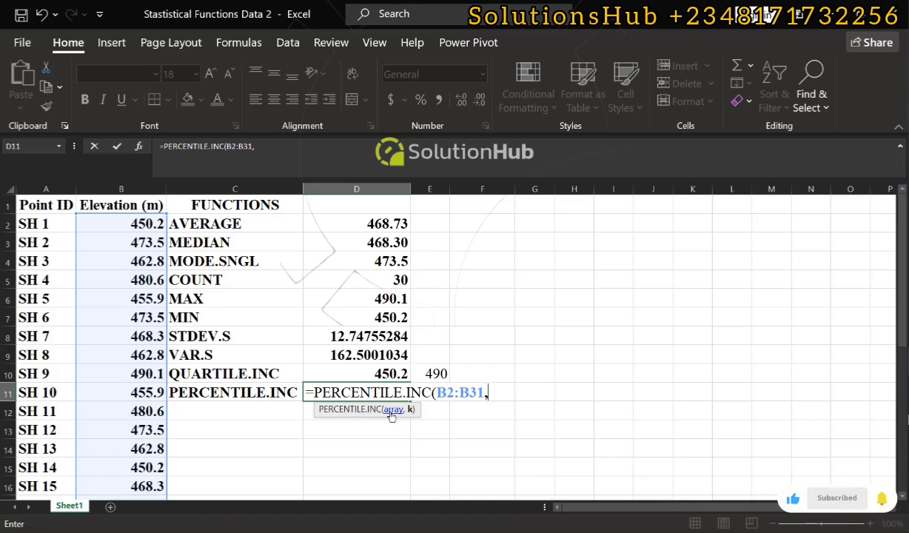
text(0)
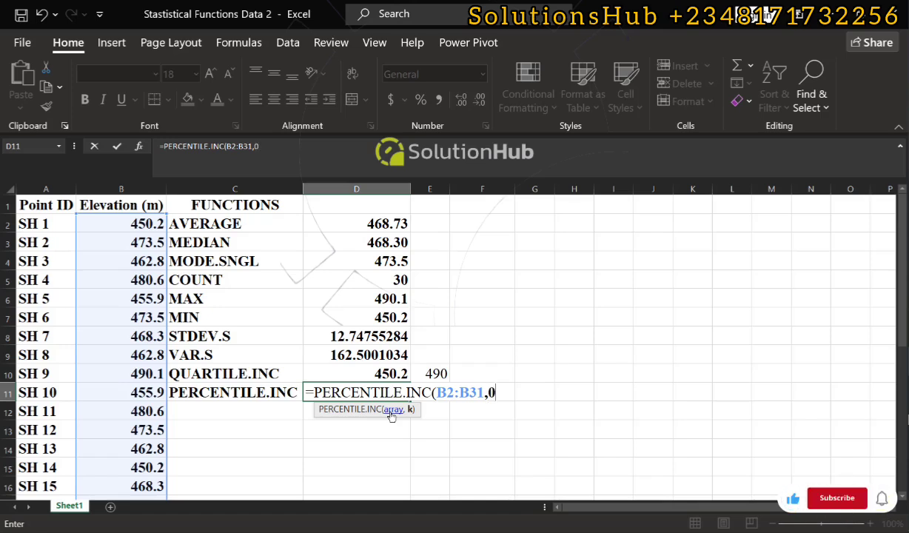
text(.25)
key(BackSpace)
key(BackSpace)
key(Return)
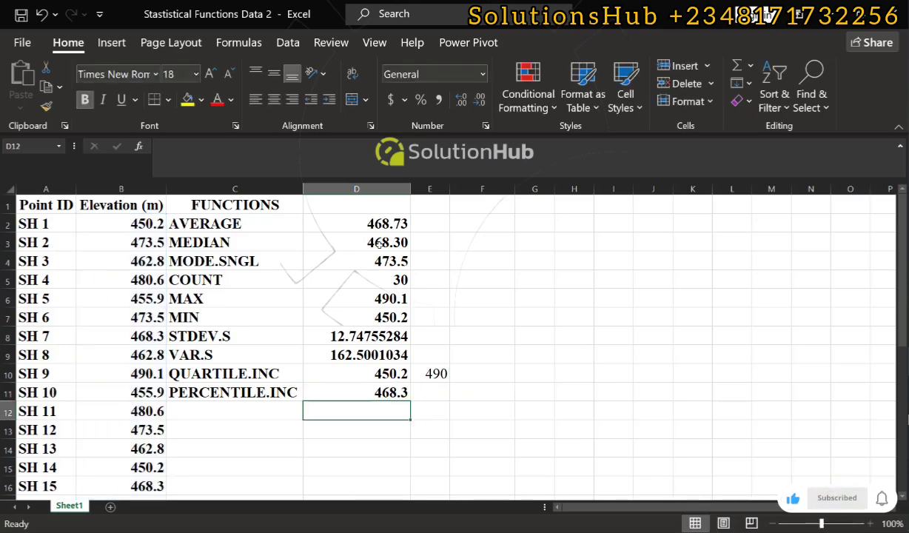